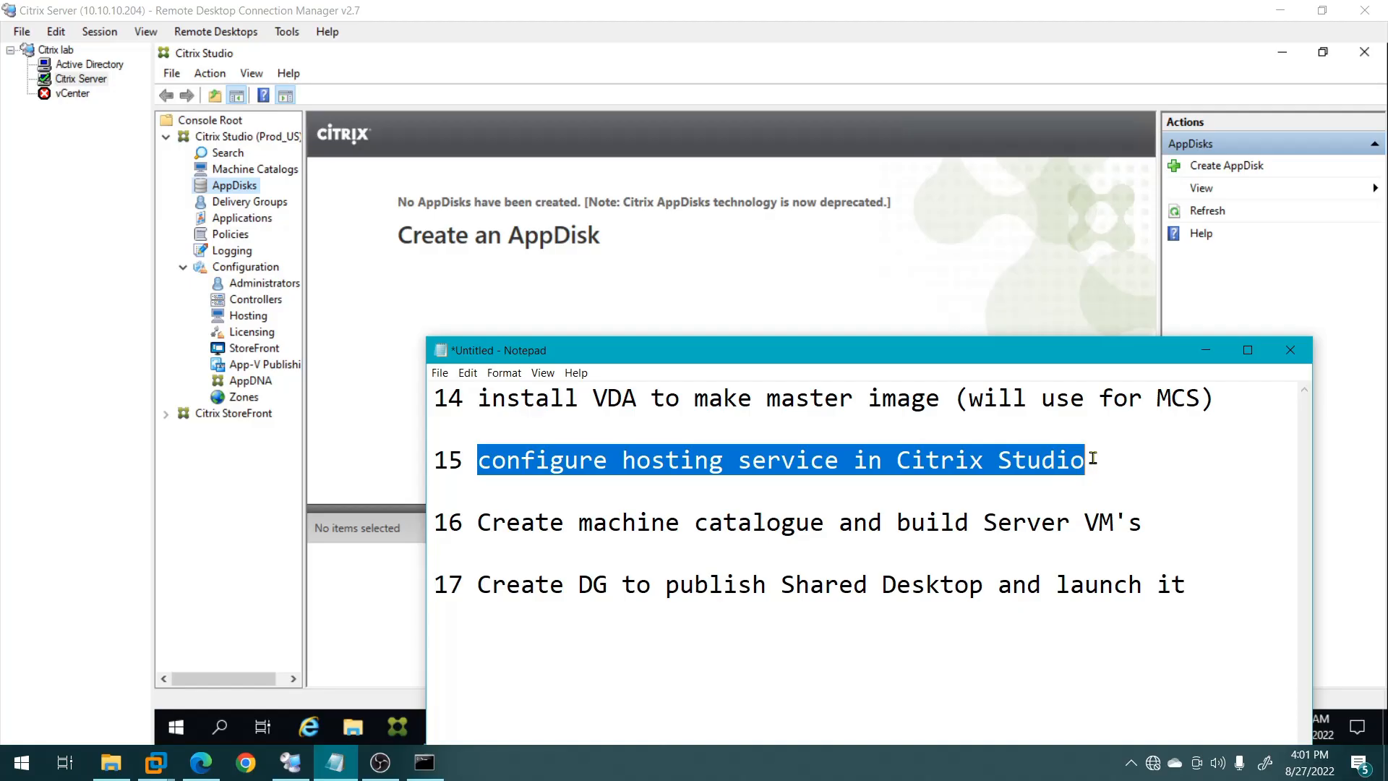
Bring the Citrix Studio console in front of the Notepad checklist.
click(456, 295)
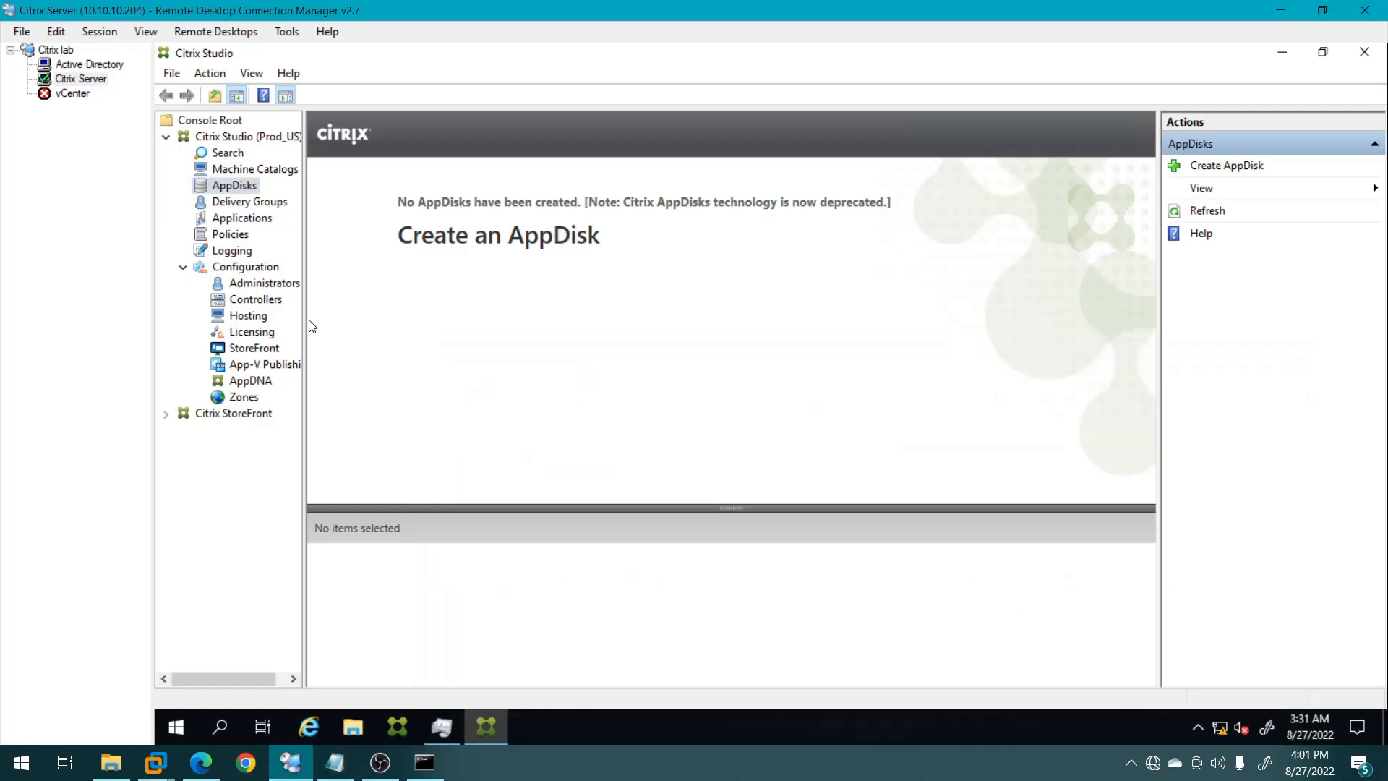
From Hosting, start a new connection in Add Connection and Resources with type VMware vSphere.
click(246, 318)
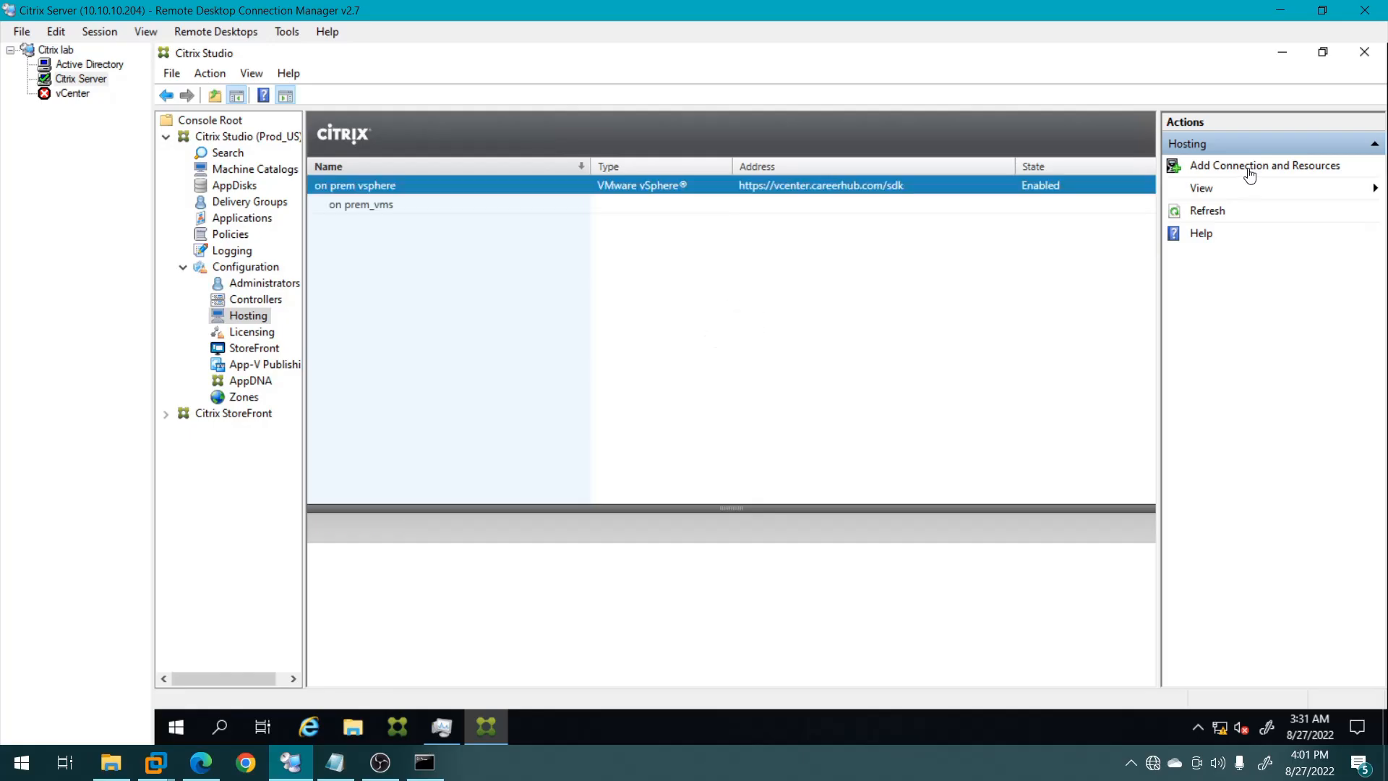
click(1219, 171)
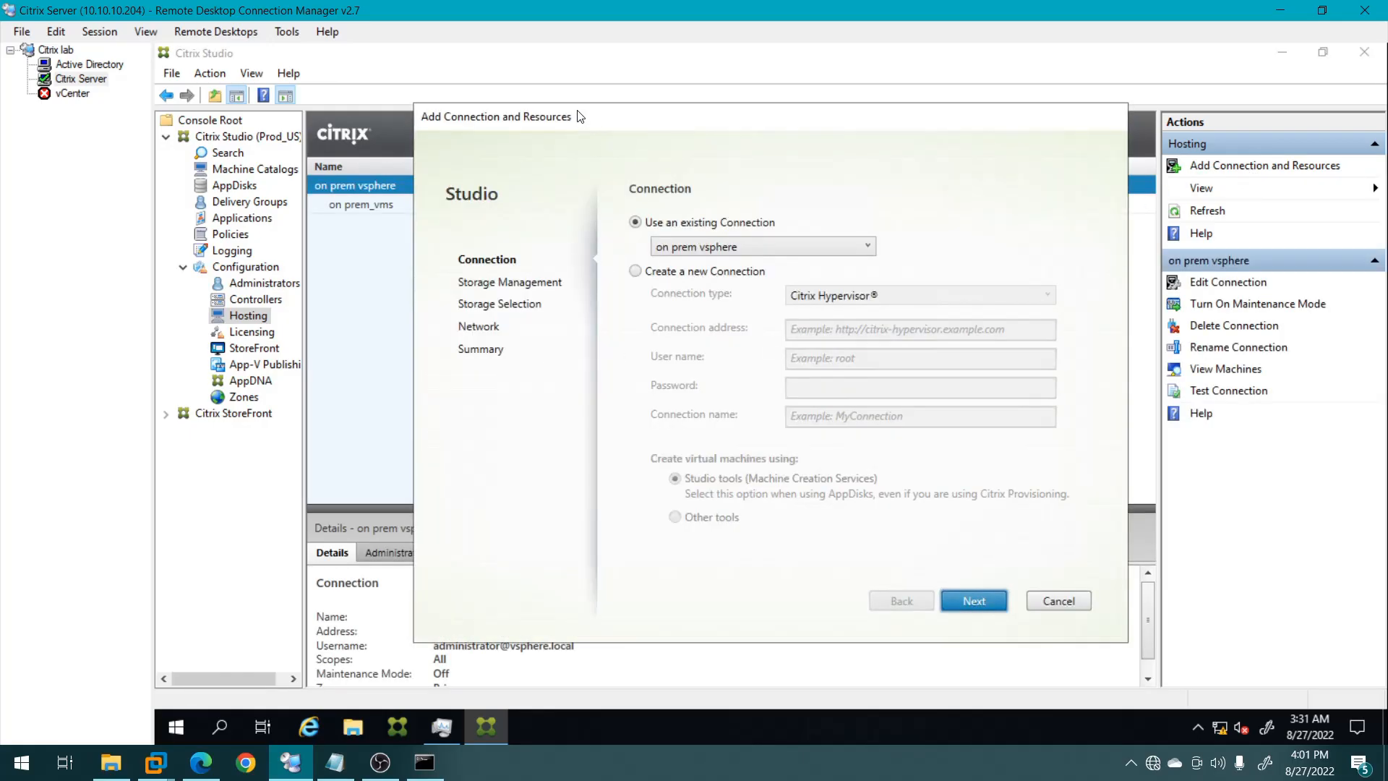
drag(477, 124, 477, 125)
click(533, 280)
click(818, 305)
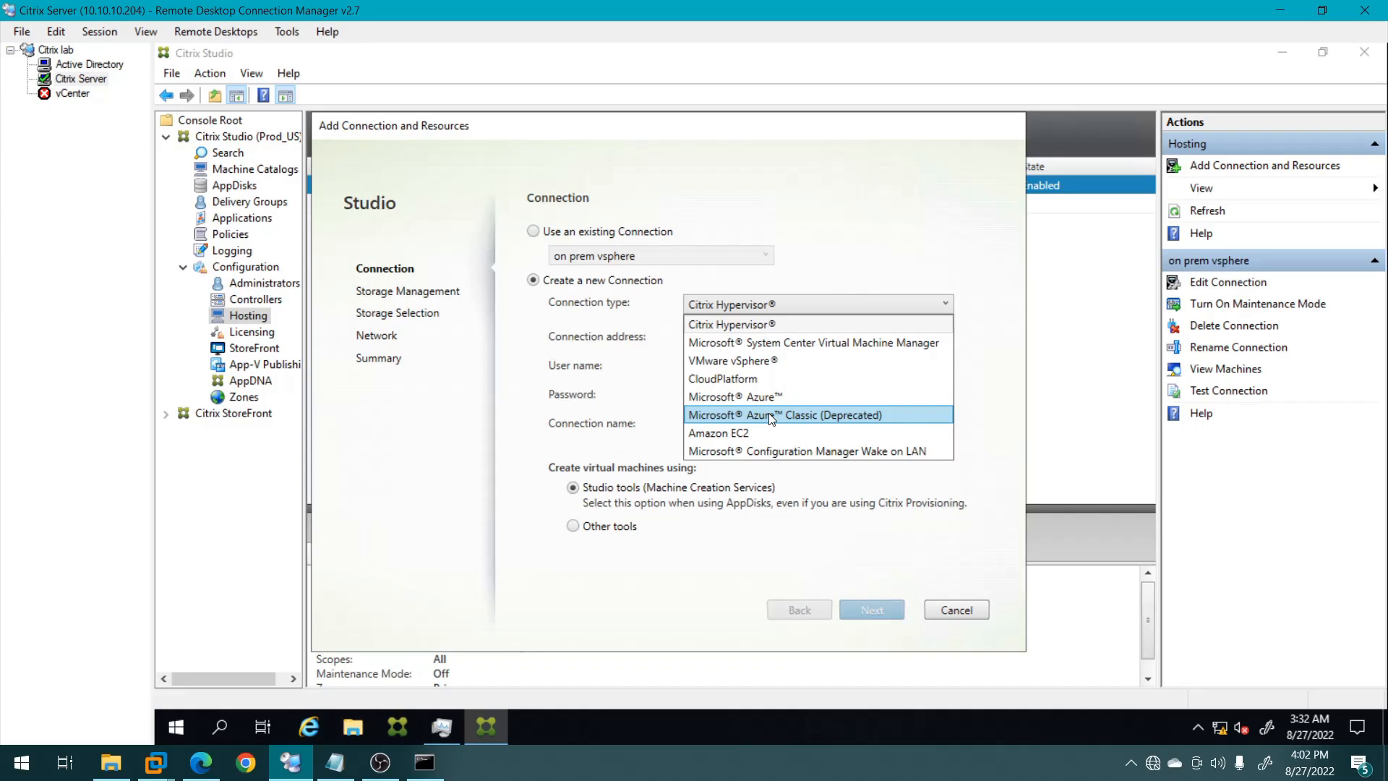
click(729, 362)
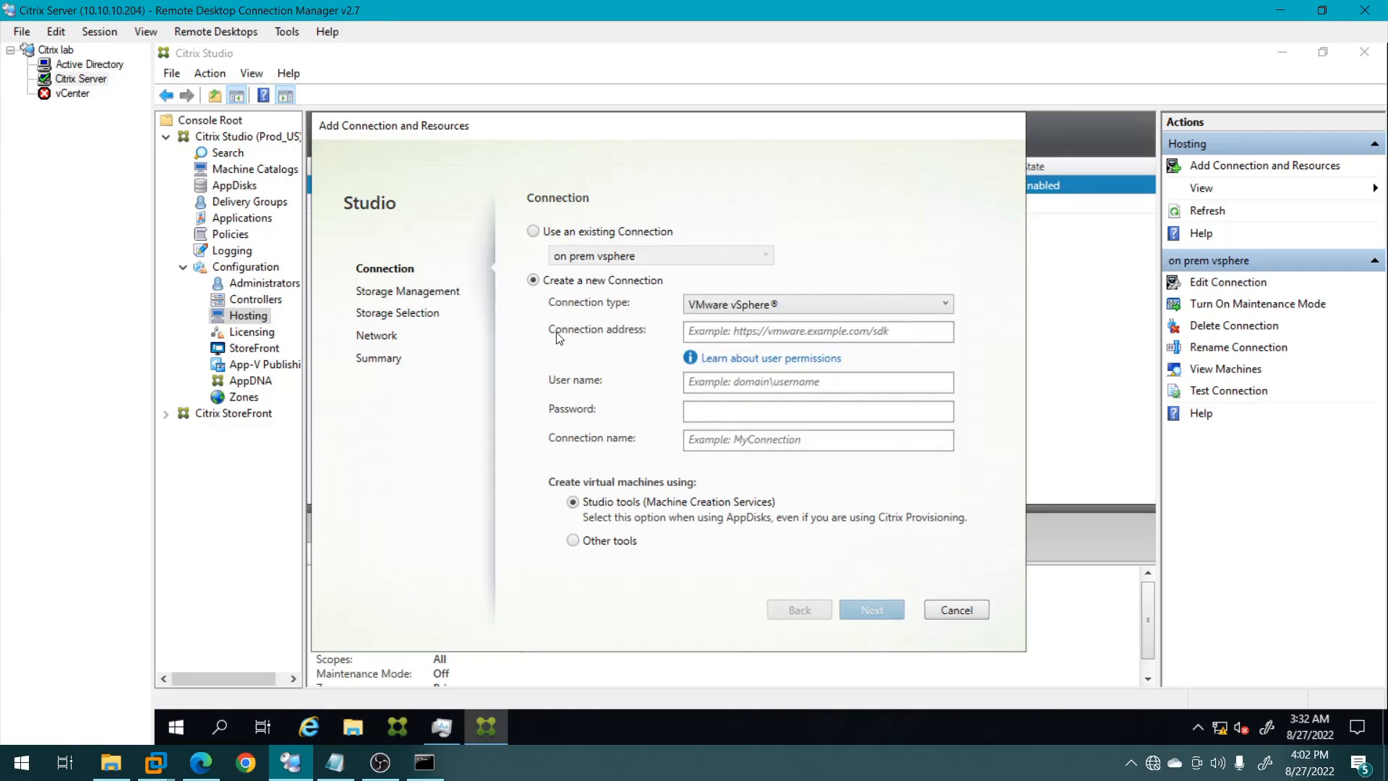
Select the server part of the vSphere Client address, undoing an accidental paste and reloading.
click(201, 762)
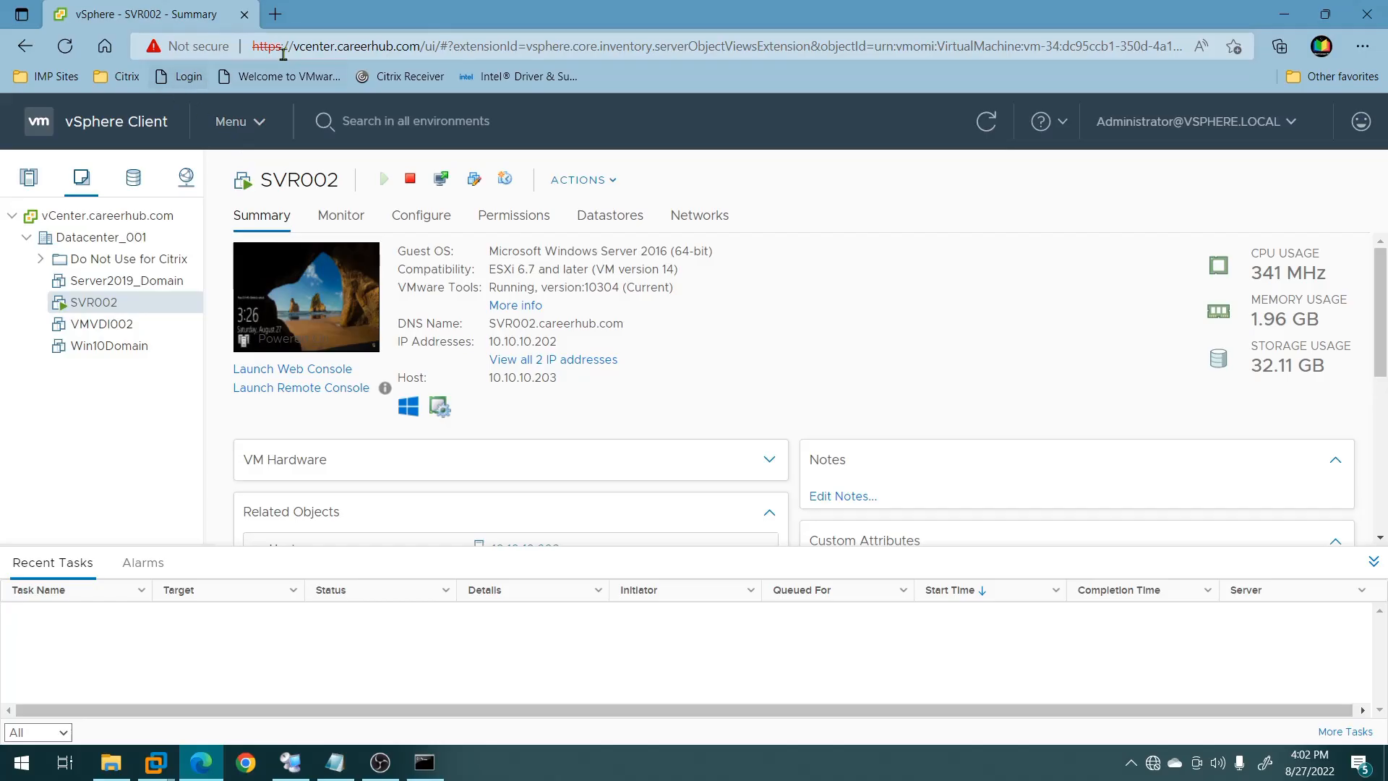
click(331, 46)
click(342, 45)
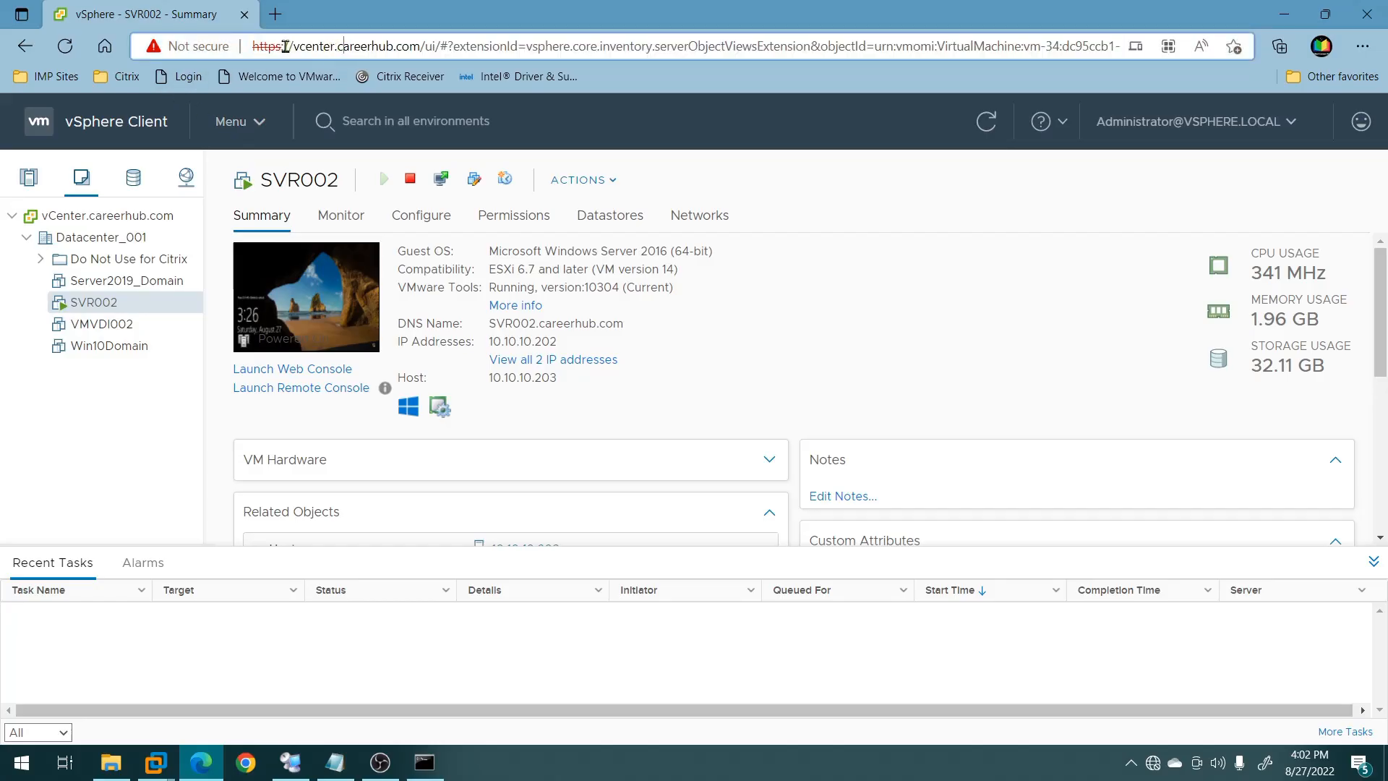
drag(283, 45, 420, 45)
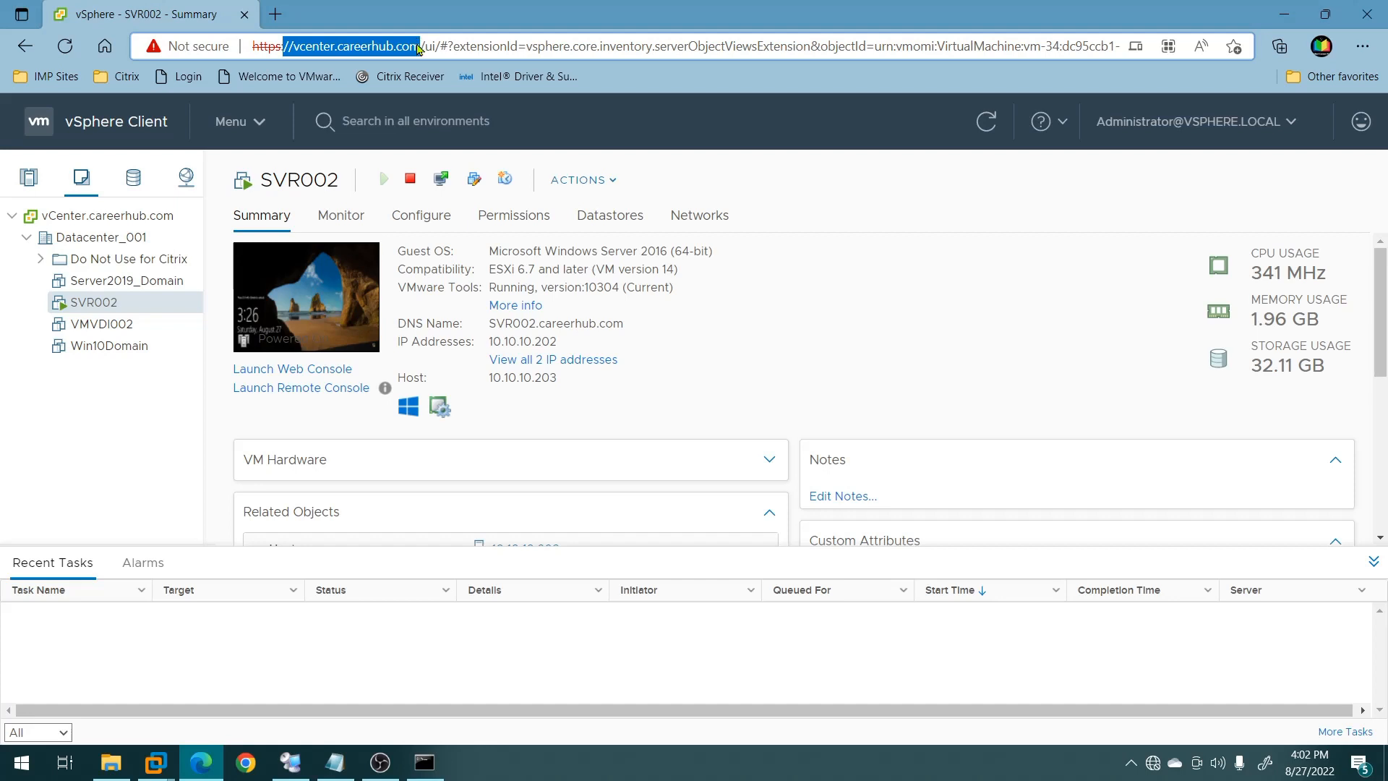
text(14 install VDA to make master image (will use for MCS) 15 configure hosting service in Citrix Studio 16 Create machine catalogue and build Server VM's 17 Create DG to publish Shared Desktop and launch it)
key(ctrl+z)
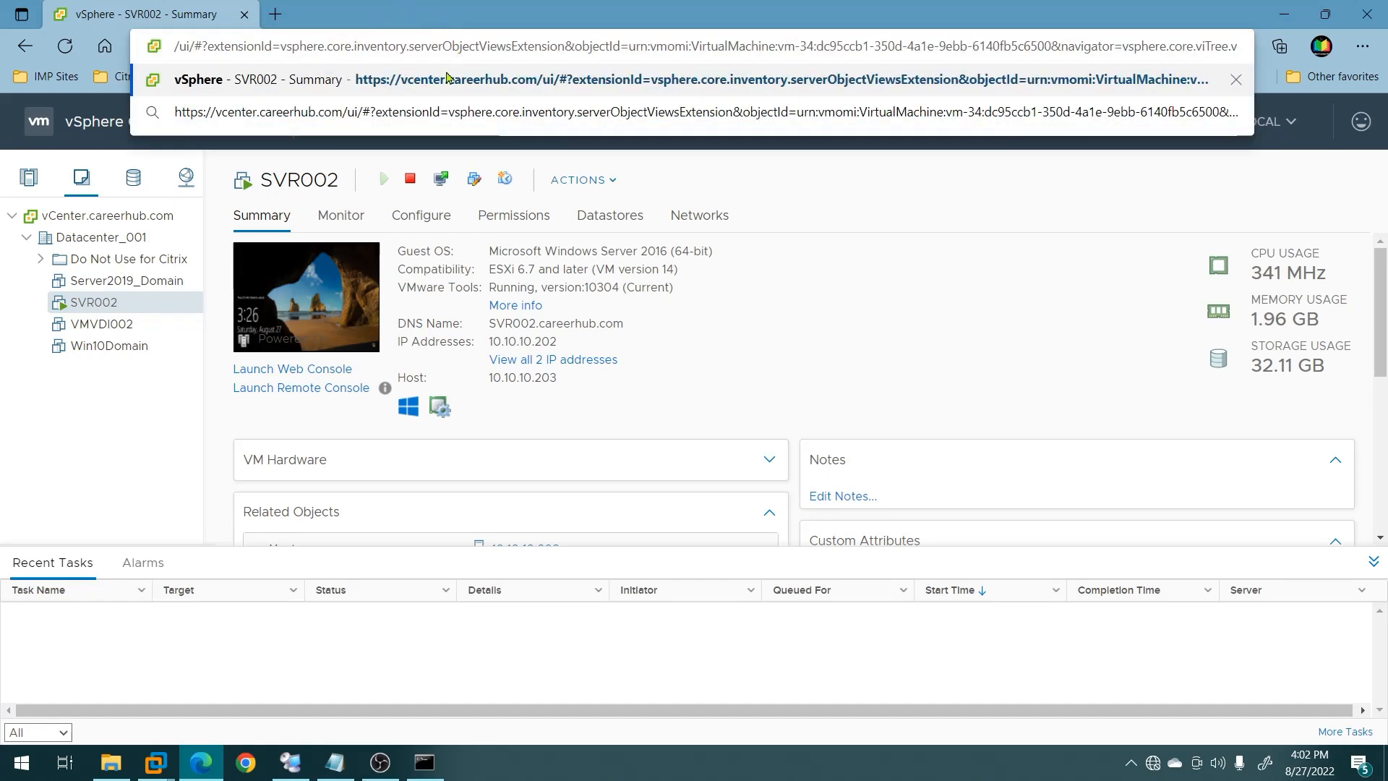
click(363, 81)
Copy //vcenter.careerhub.com from the address bar and return to Citrix Studio.
click(330, 45)
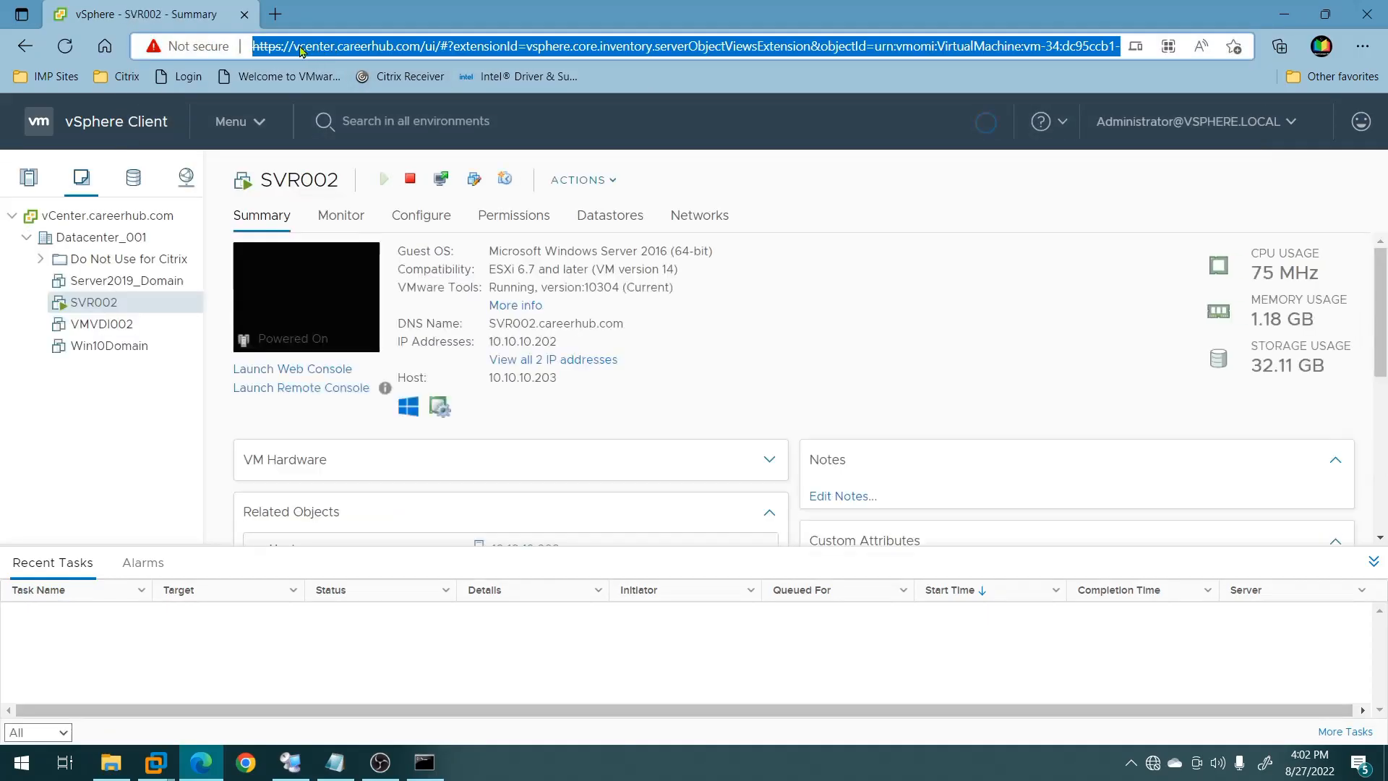
click(294, 46)
drag(284, 47, 421, 48)
key(ctrl+c)
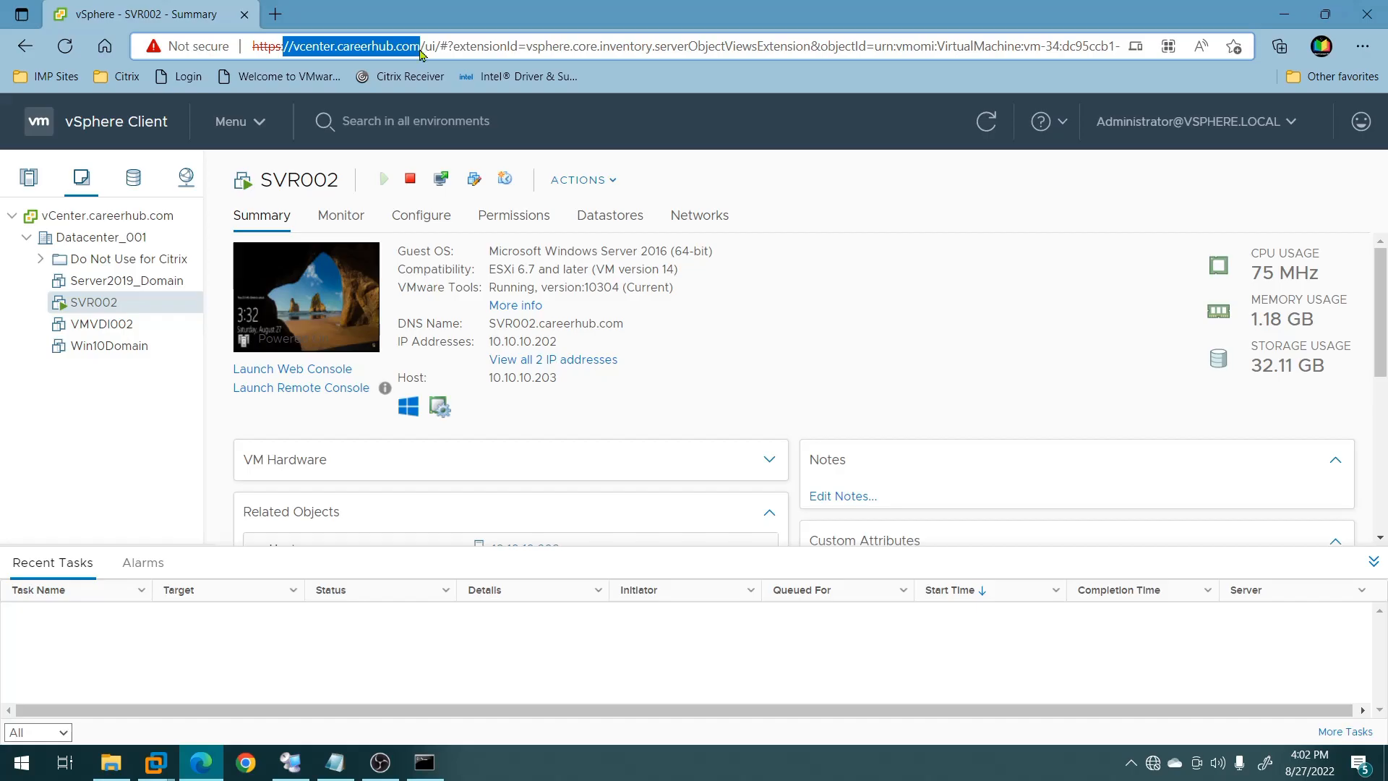
key(alt+Tab)
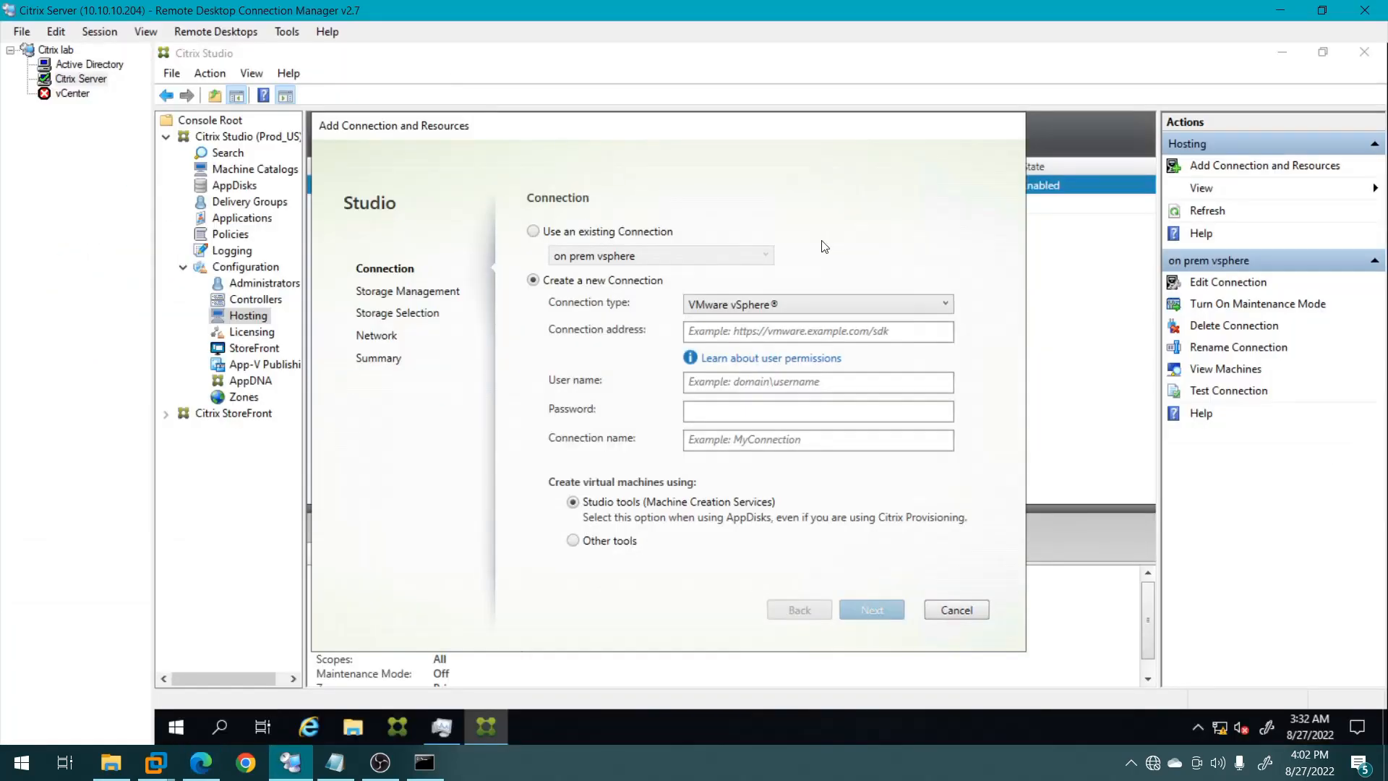
click(789, 331)
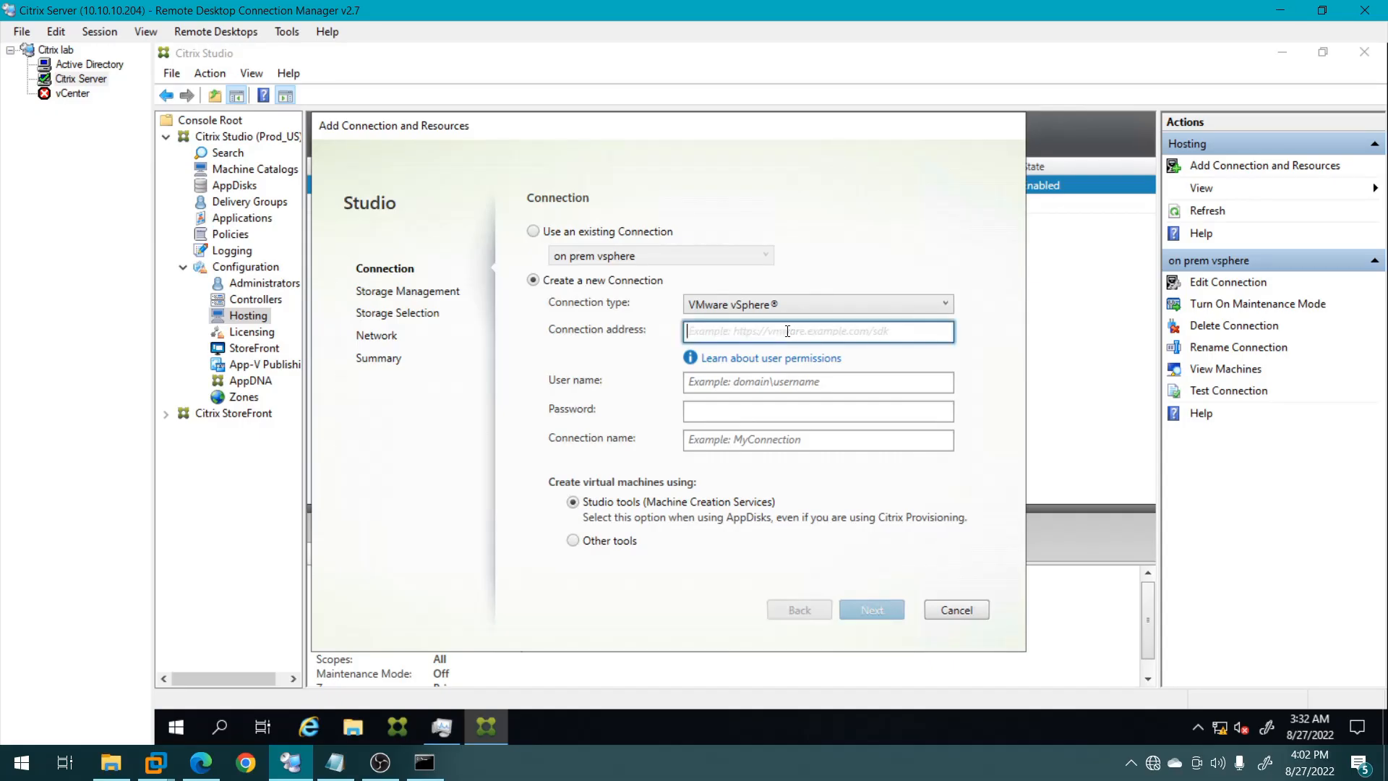
key(ctrl+v)
text(/sdk)
key(Home)
text(https)
Enter the vCenter admin user name for the connection.
click(748, 384)
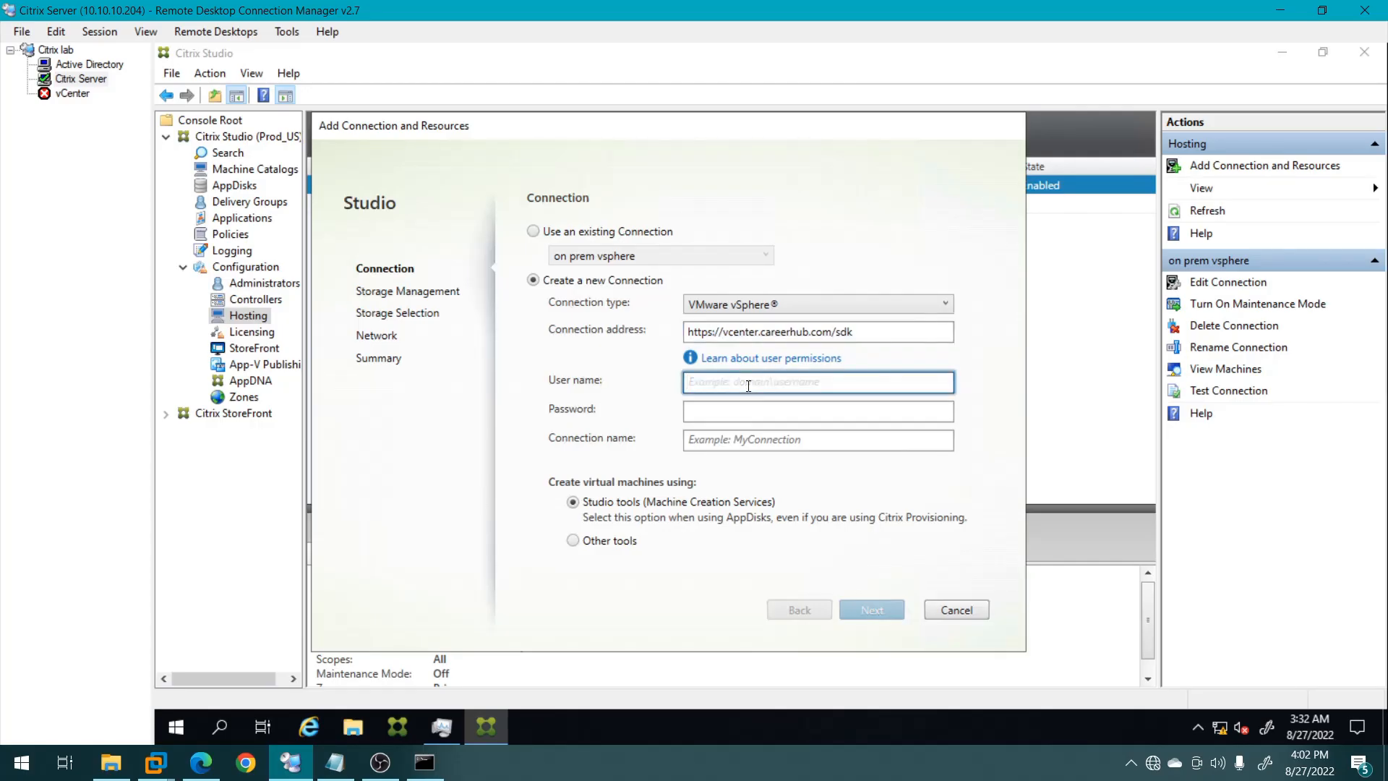
text(citrixadmin)
key(Tab)
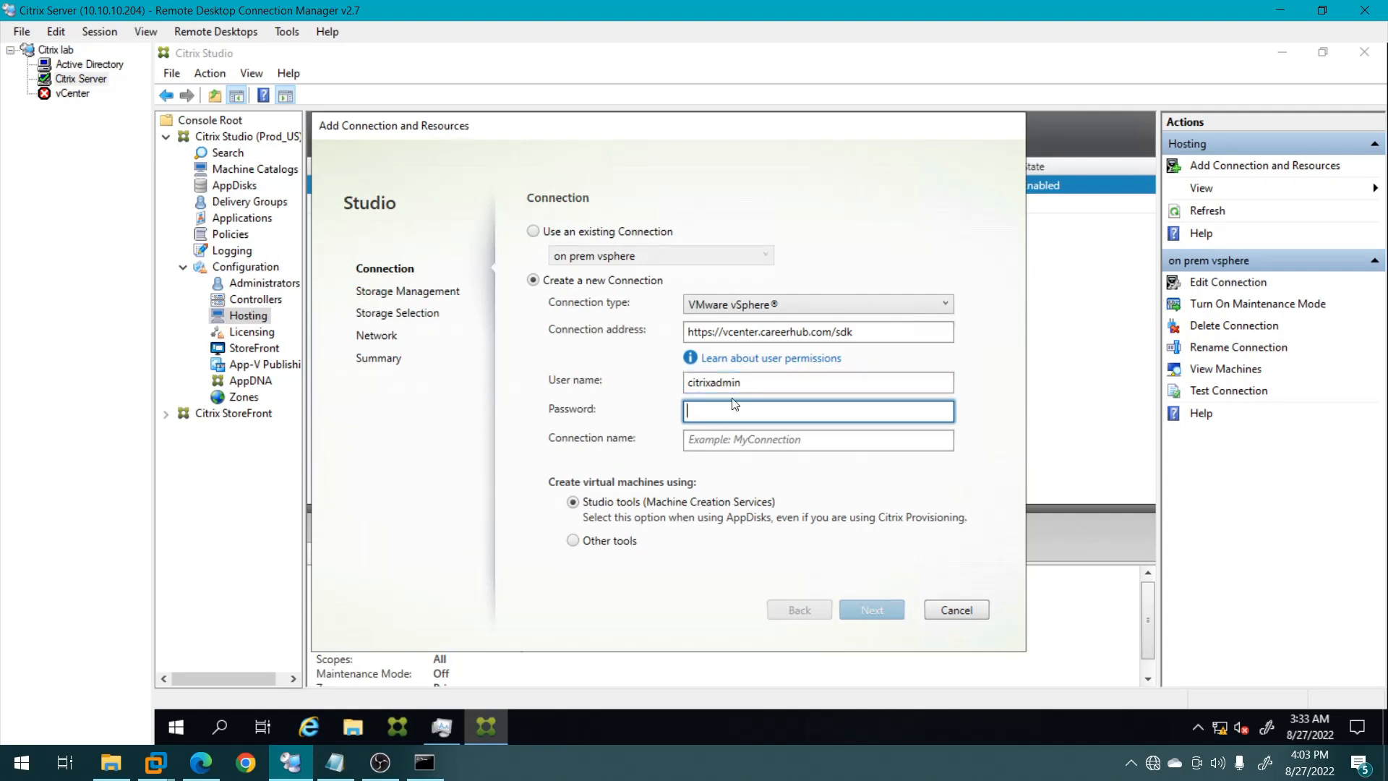
click(201, 763)
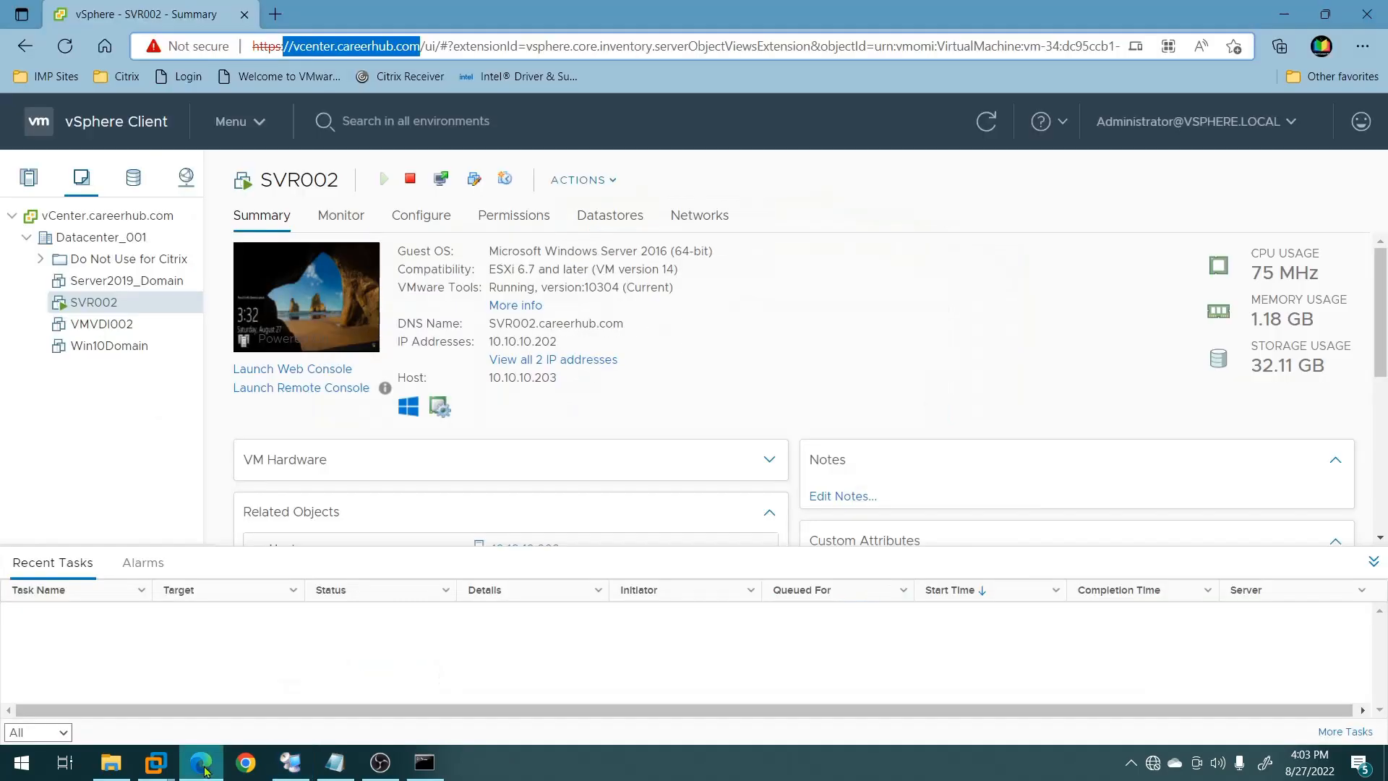
Log out of the vSphere Client and sign back in with the admin user name and password.
click(1190, 124)
click(1130, 273)
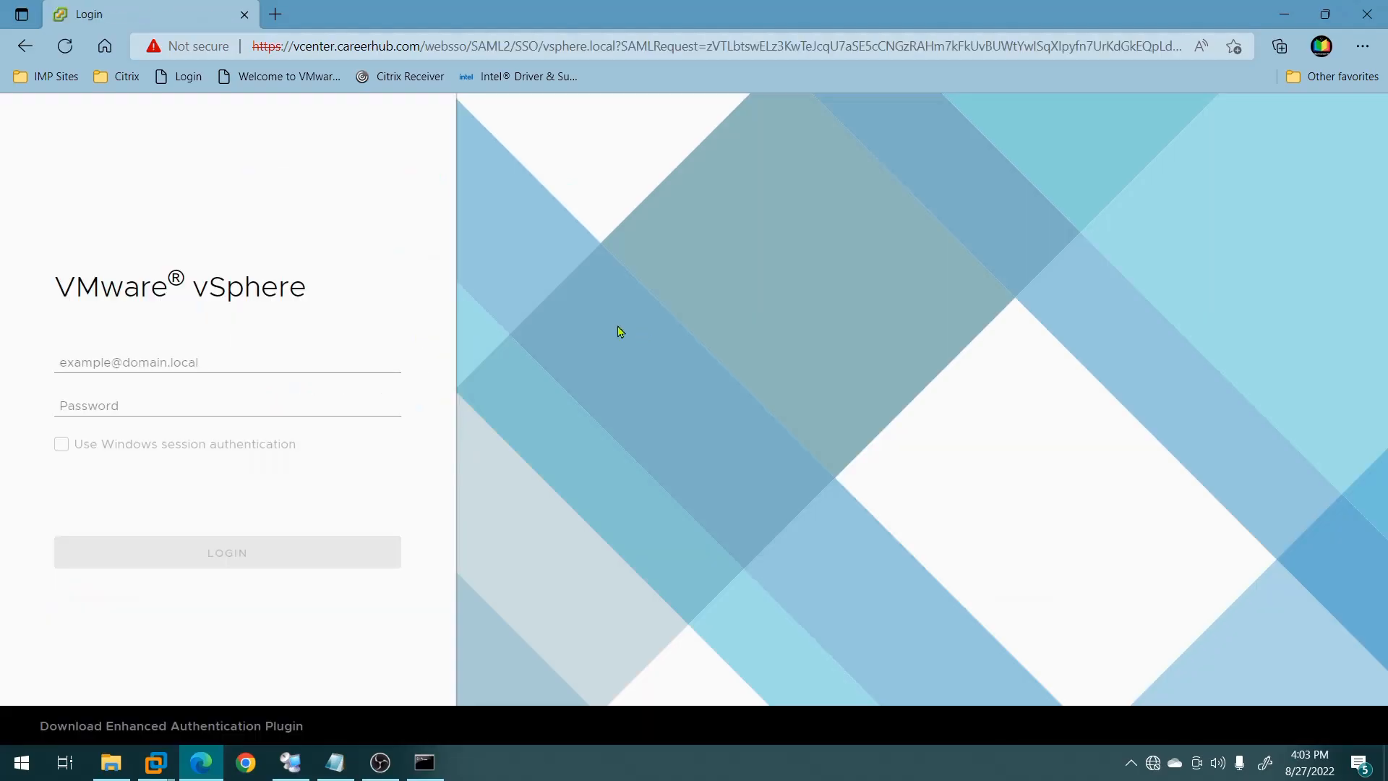
click(122, 365)
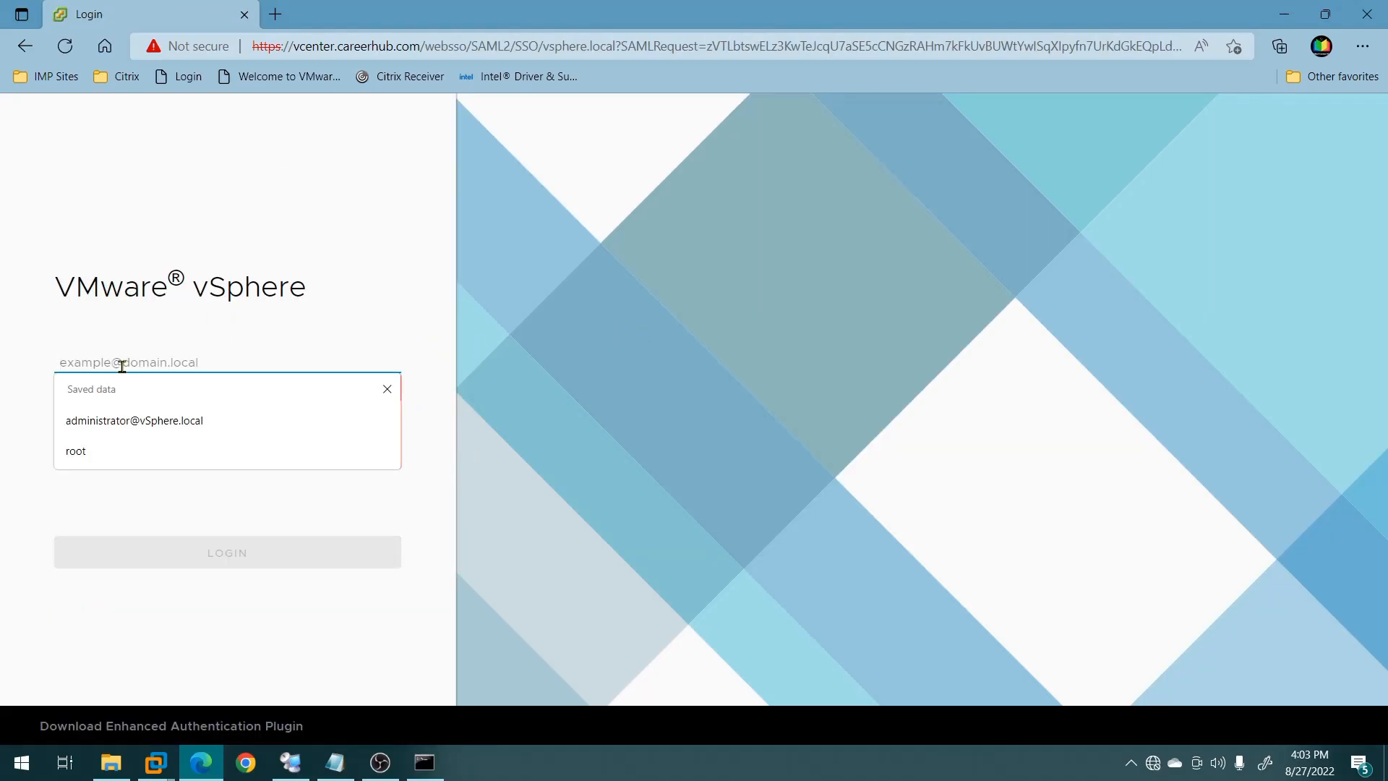
text(cit)
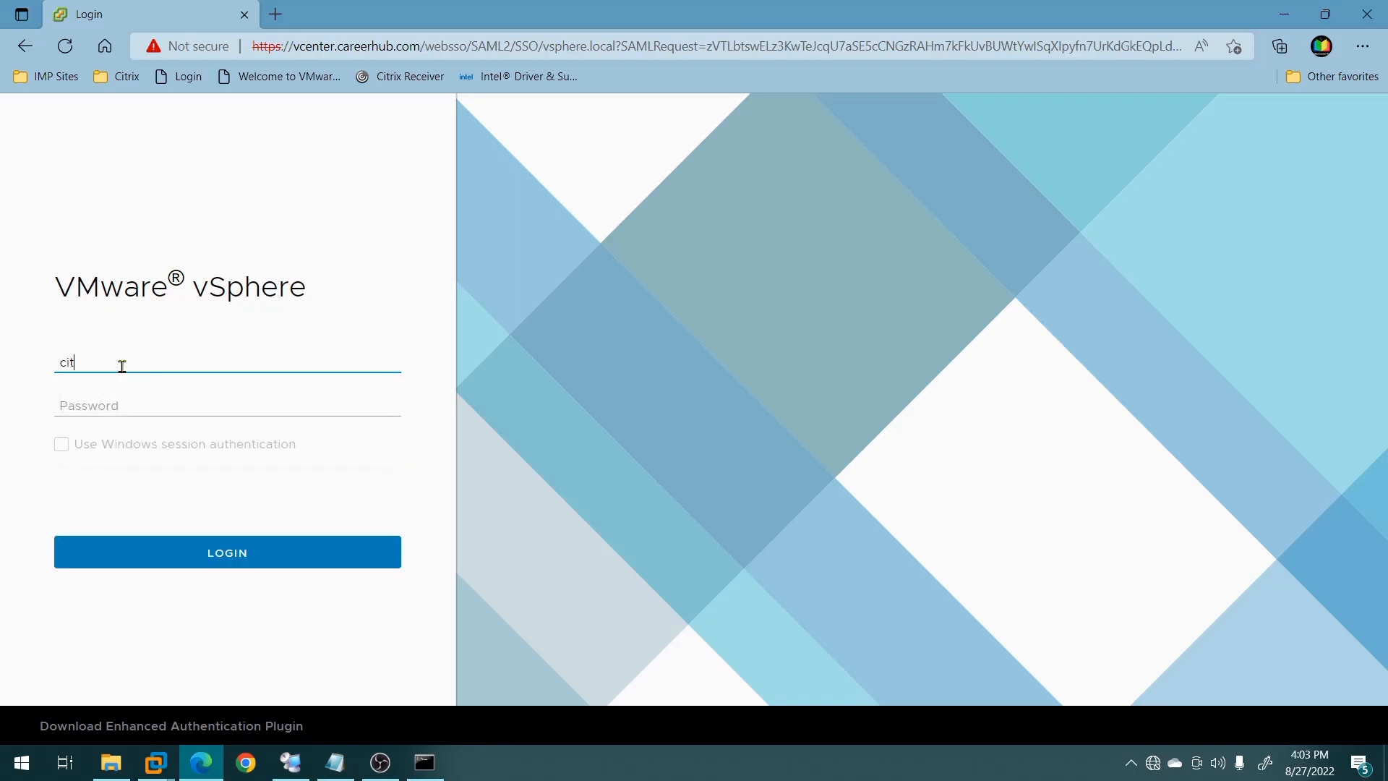
text(rixadmin)
key(Tab)
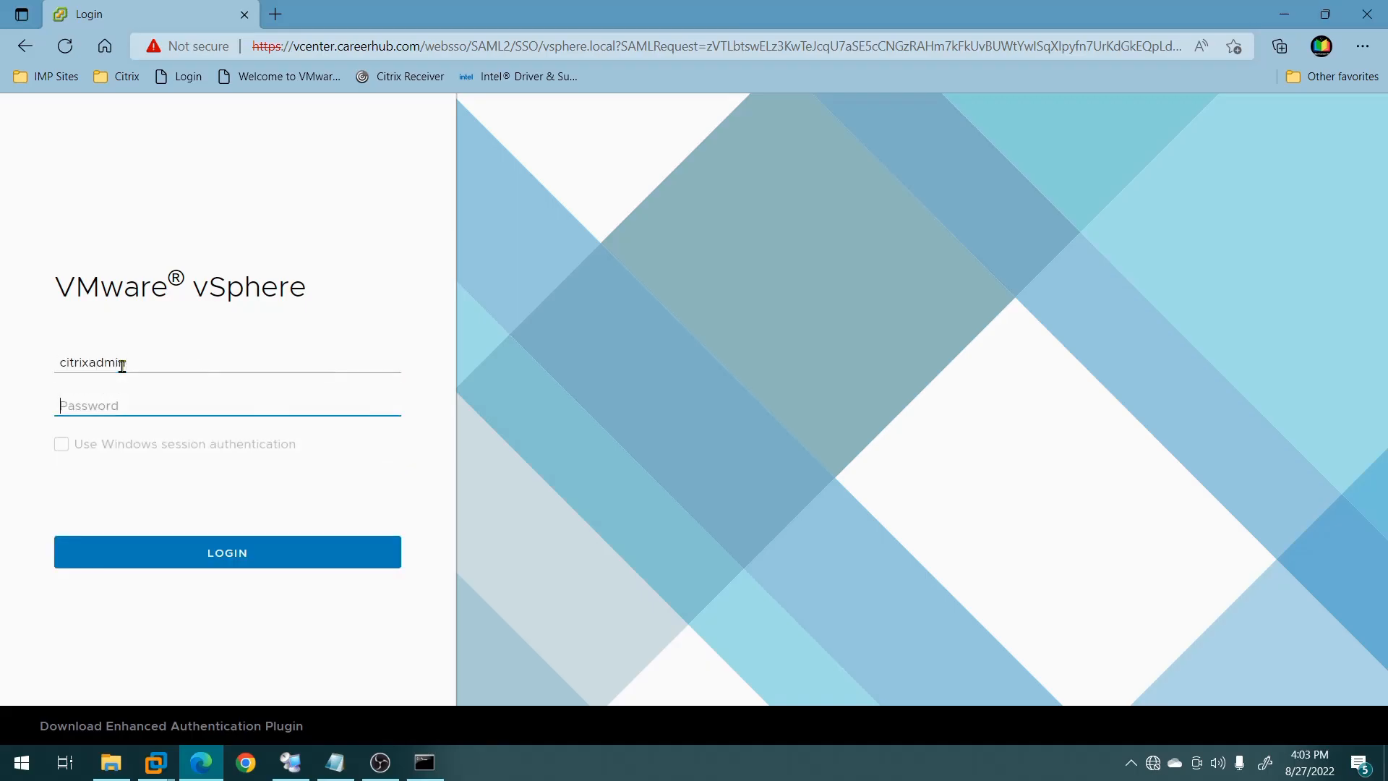
text(*********)
key(Return)
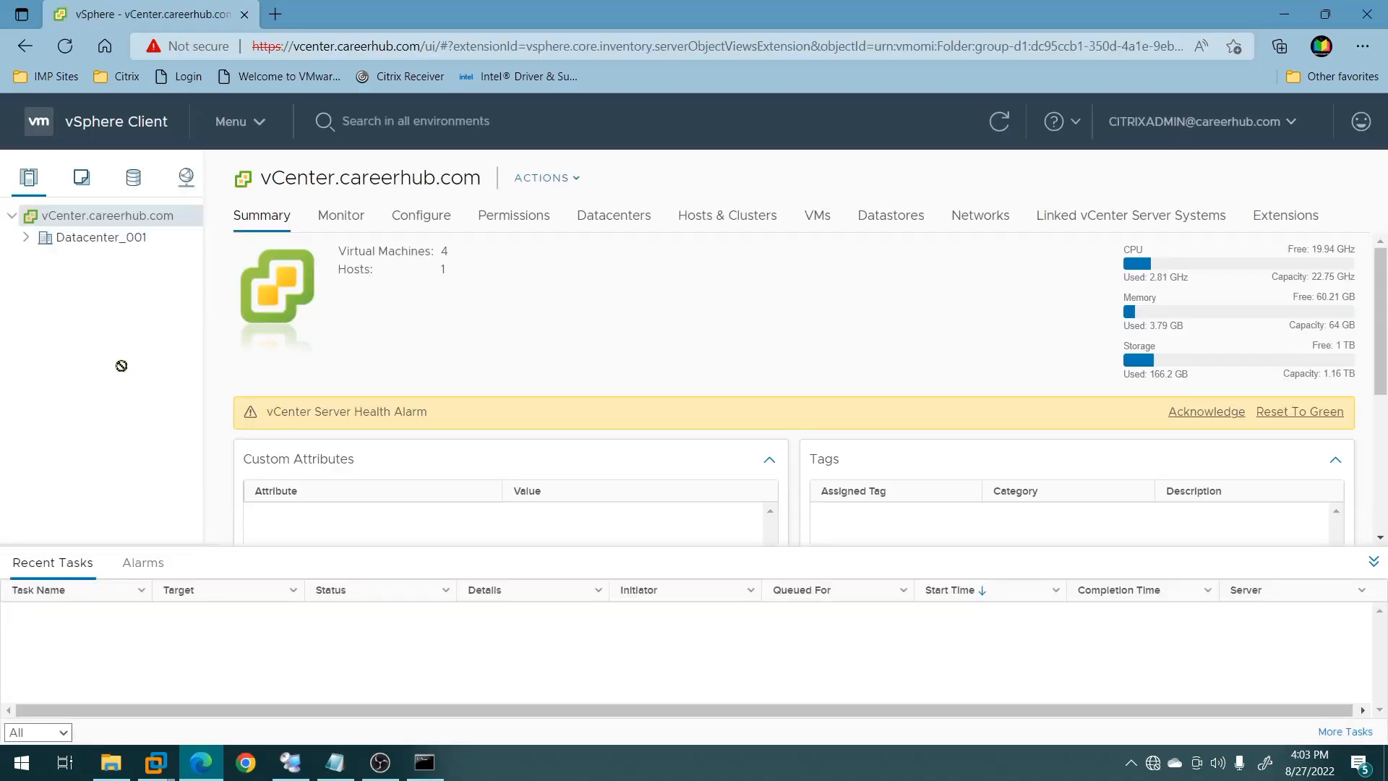
Enter the connection password, name the connection VMWare, and submit it.
click(1284, 13)
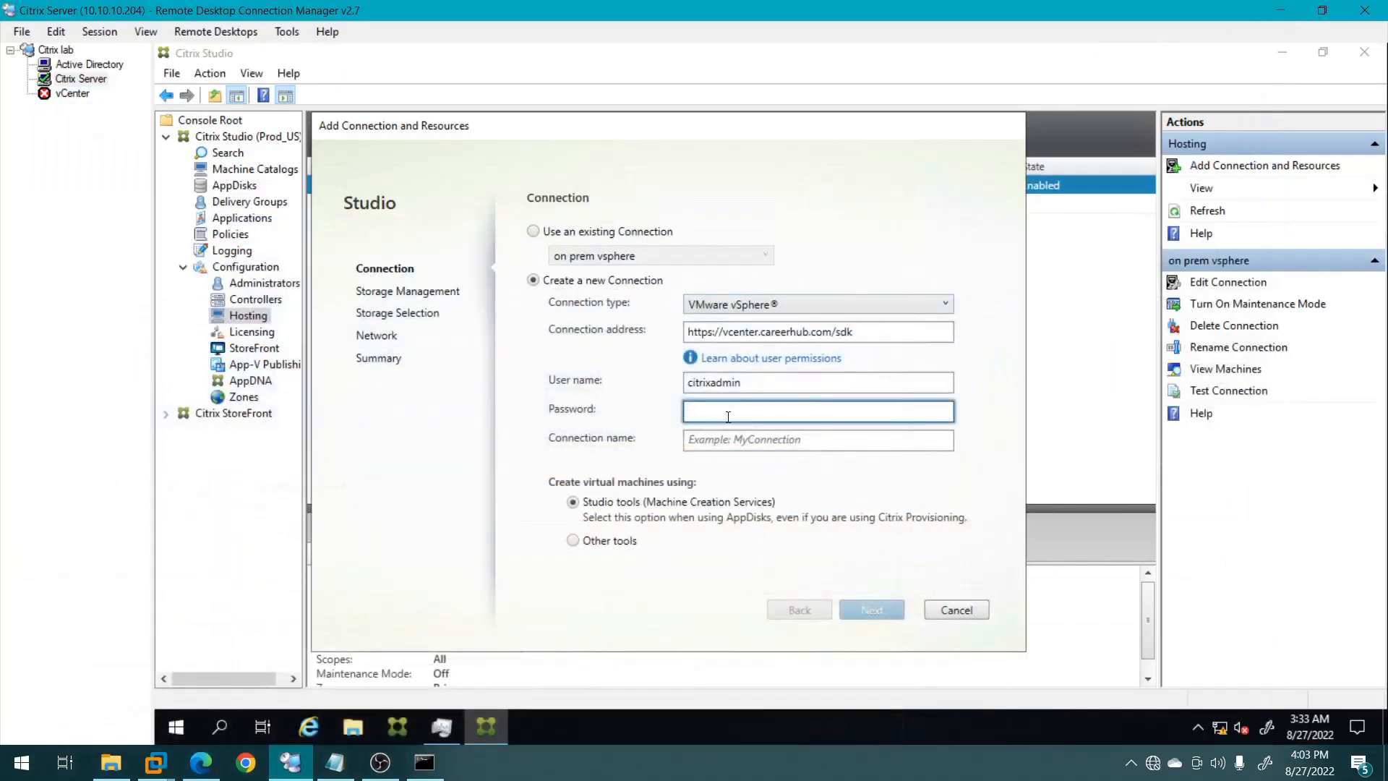
text(*********)
click(718, 441)
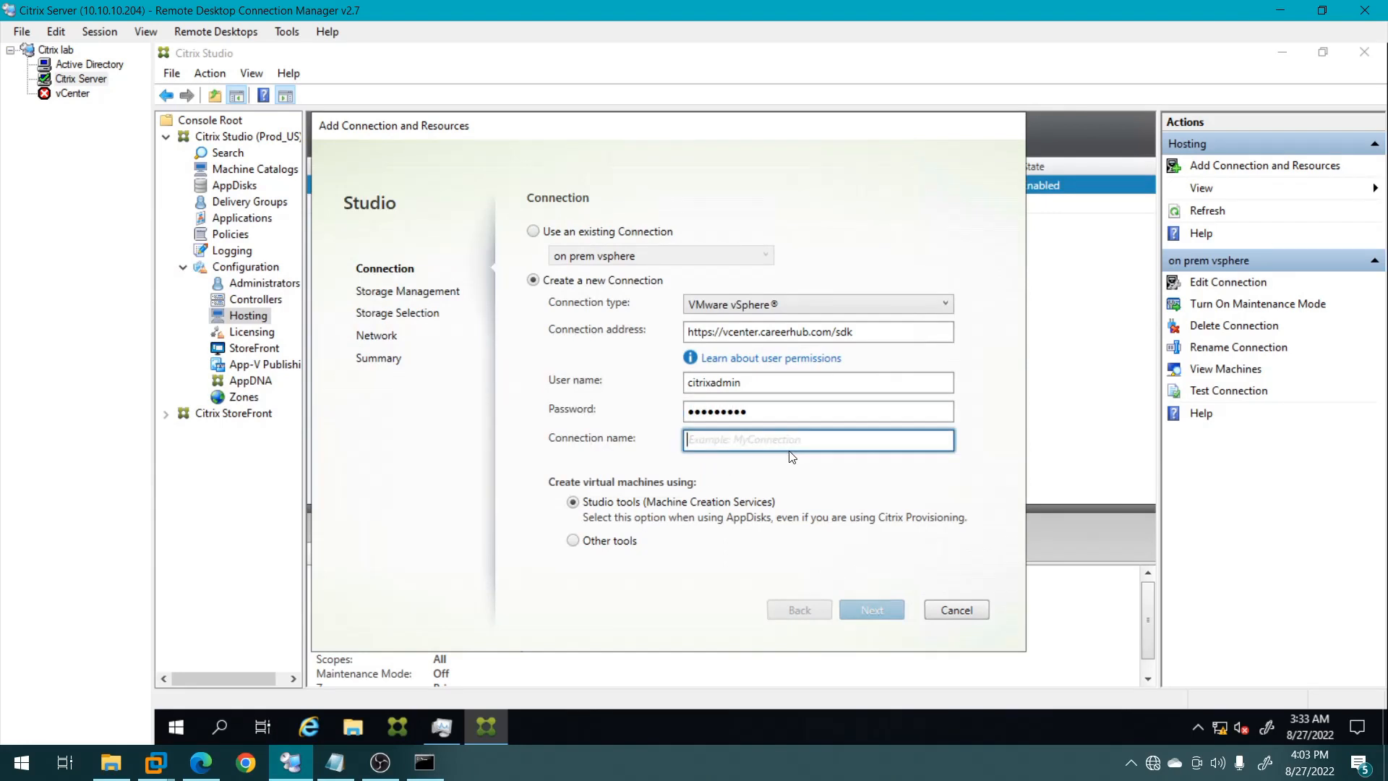
text(VMWare)
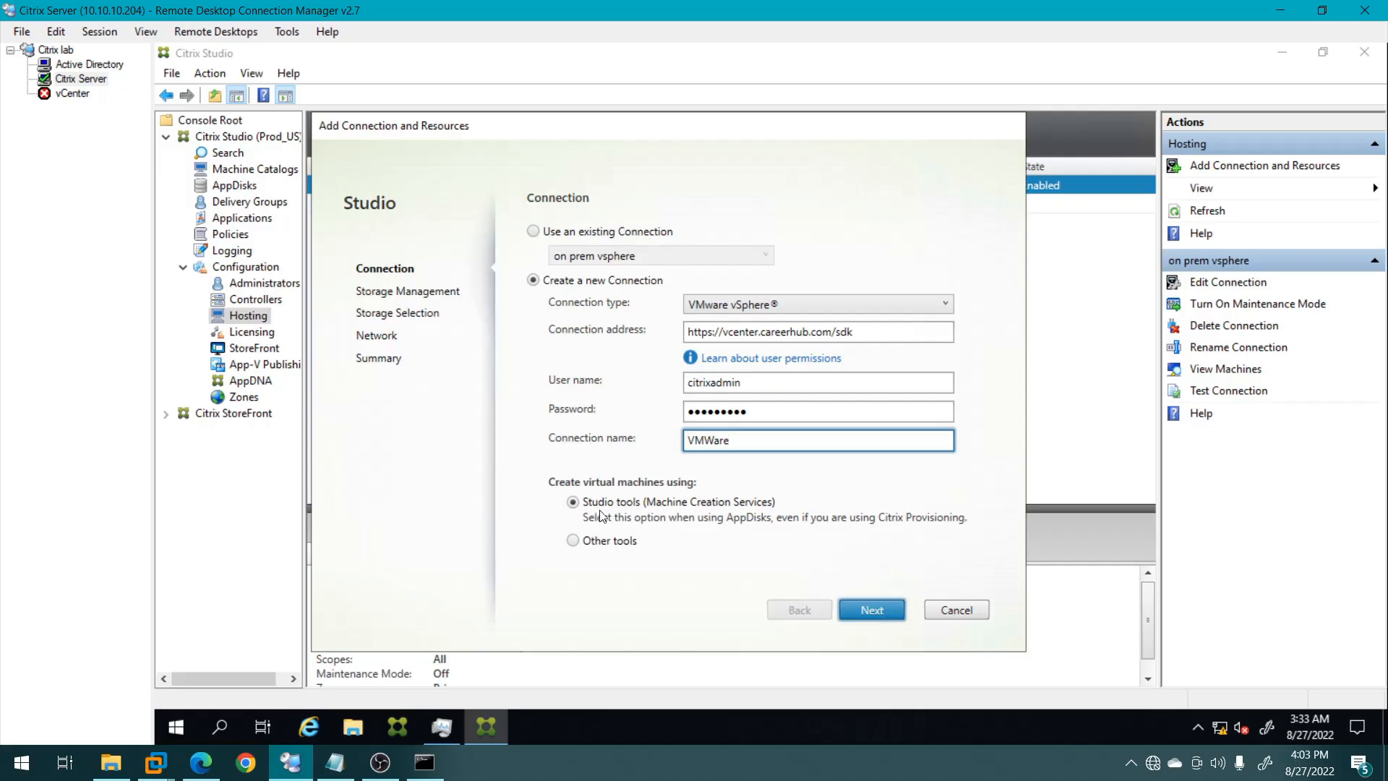
click(872, 610)
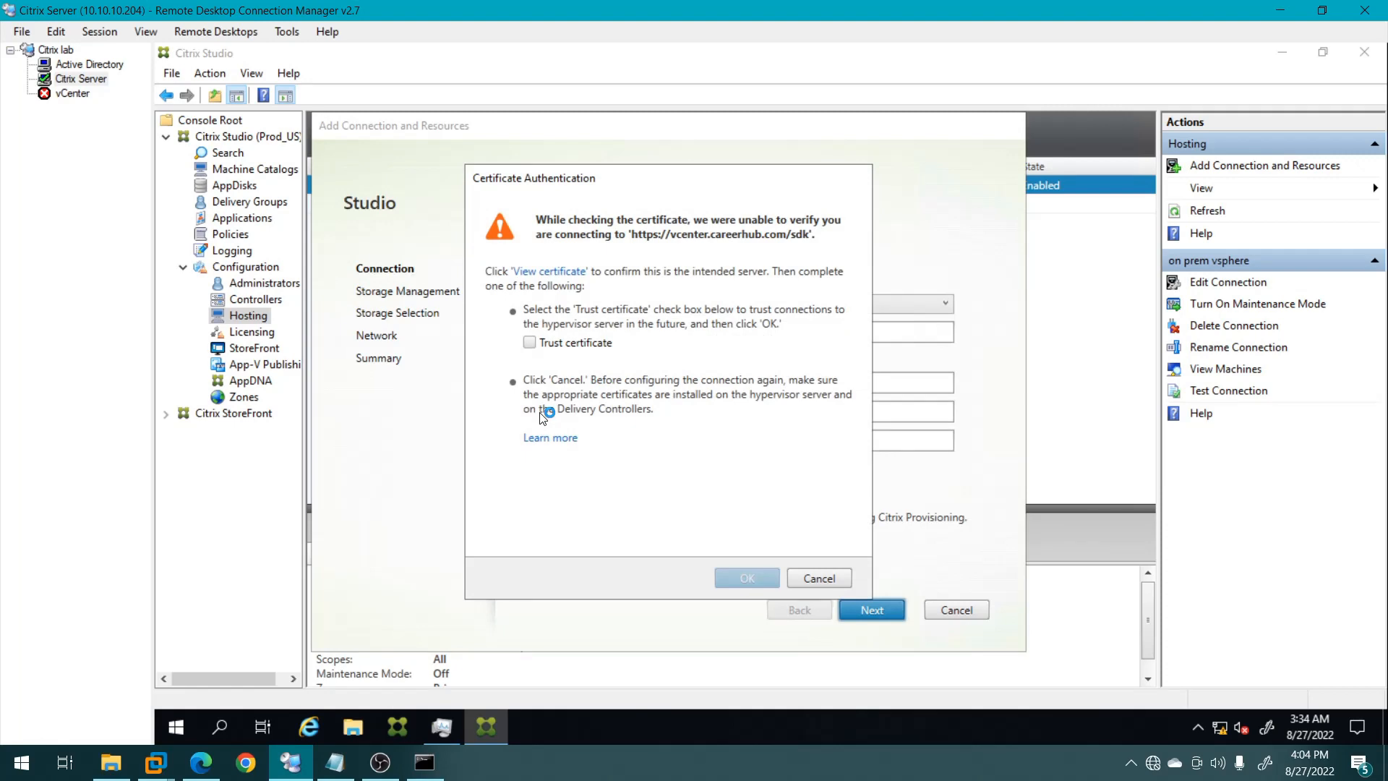
Trust the vCenter certificate and continue to storage management.
click(532, 343)
click(747, 576)
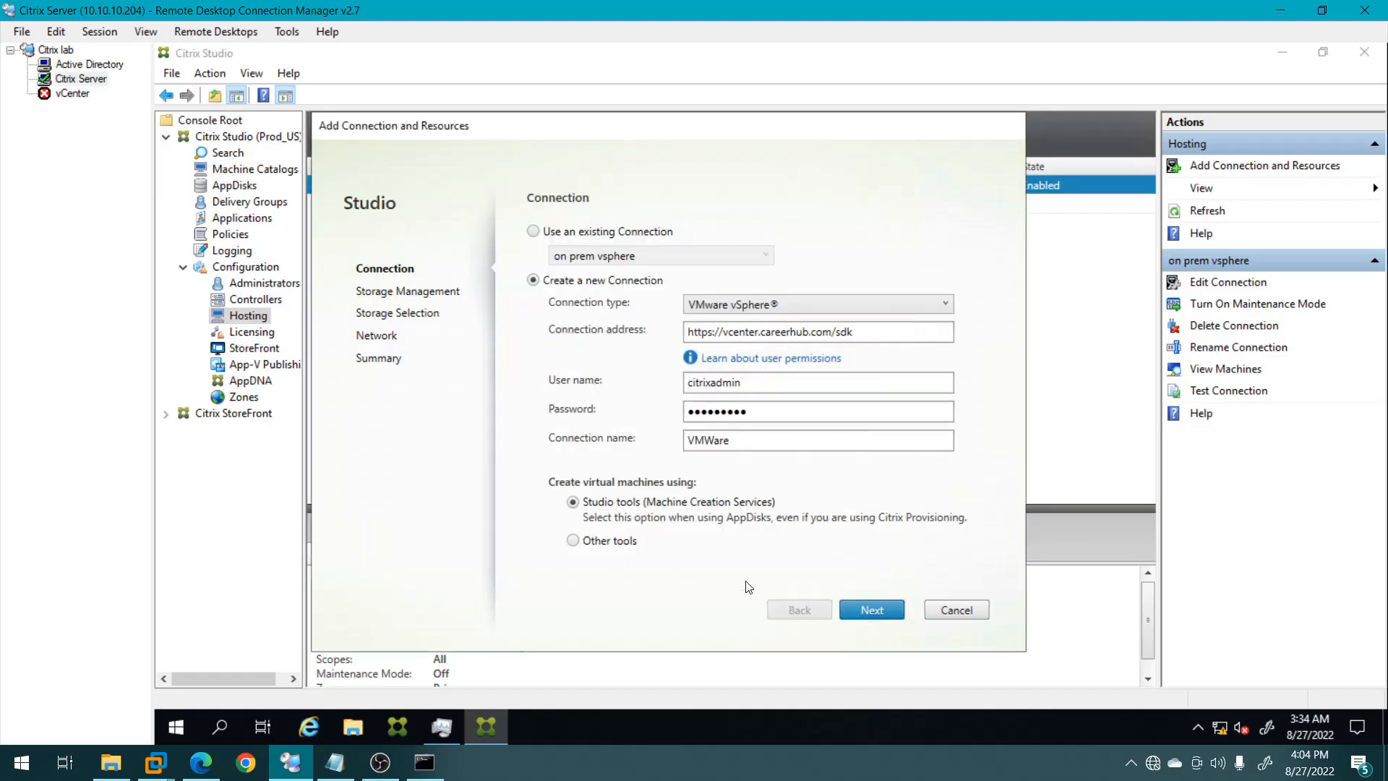
click(872, 612)
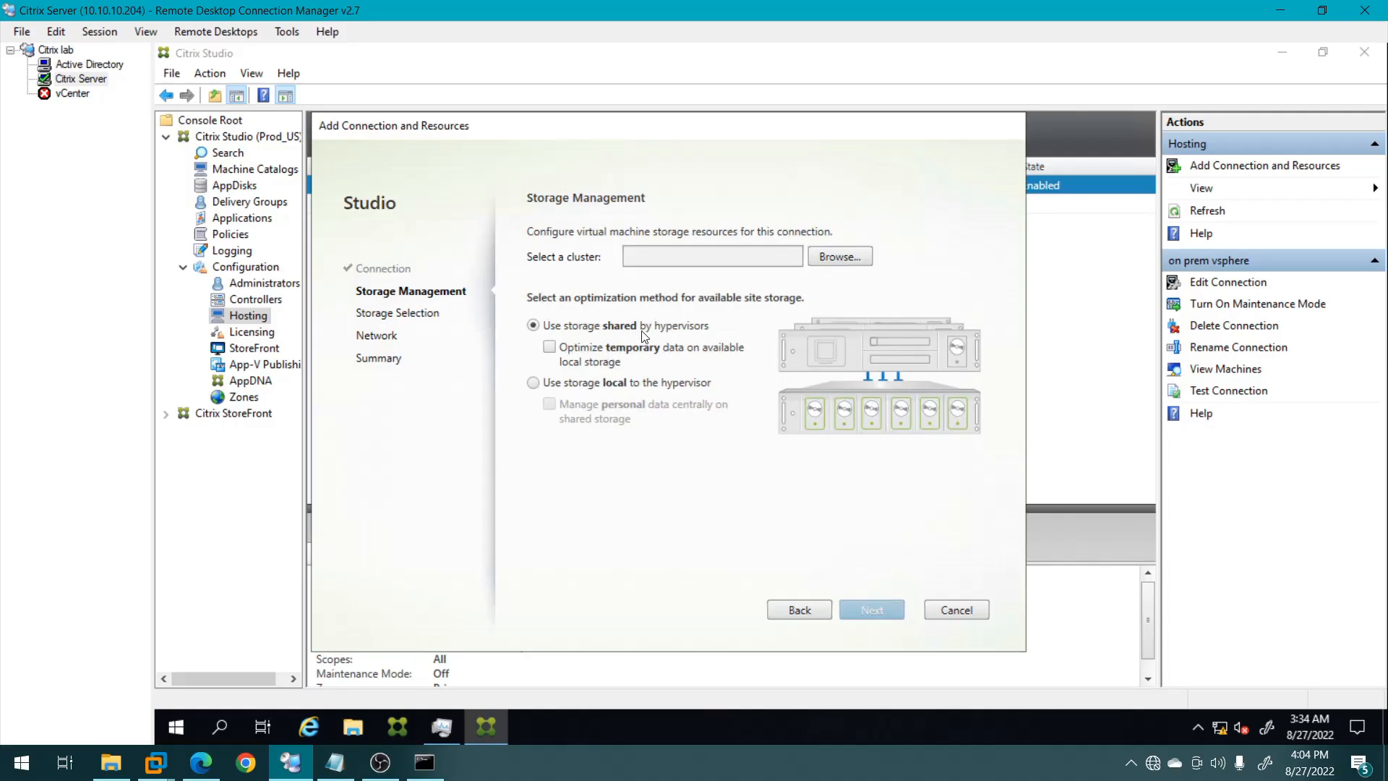
Keep storage local to the hypervisor and choose cluster 10.10.10.203 under Datacenter_001.
click(534, 383)
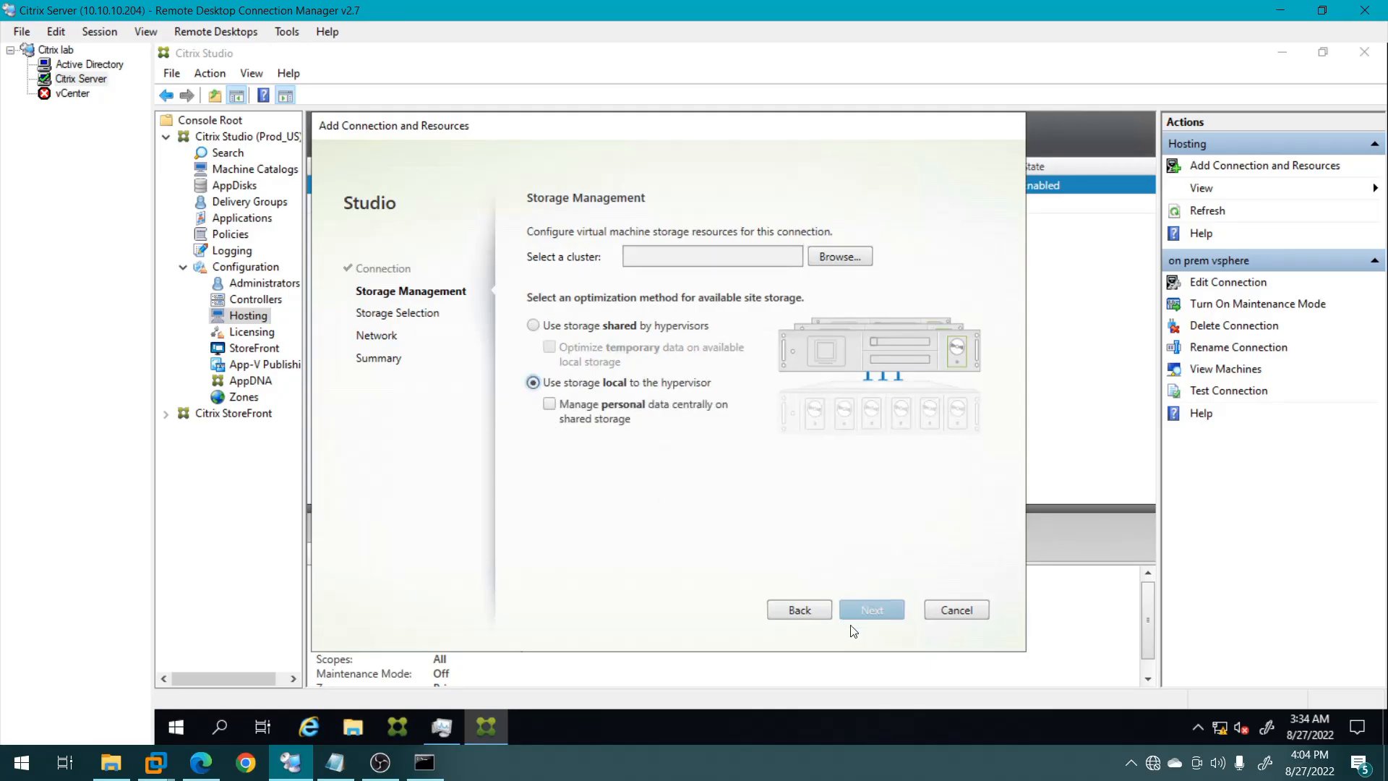
click(550, 405)
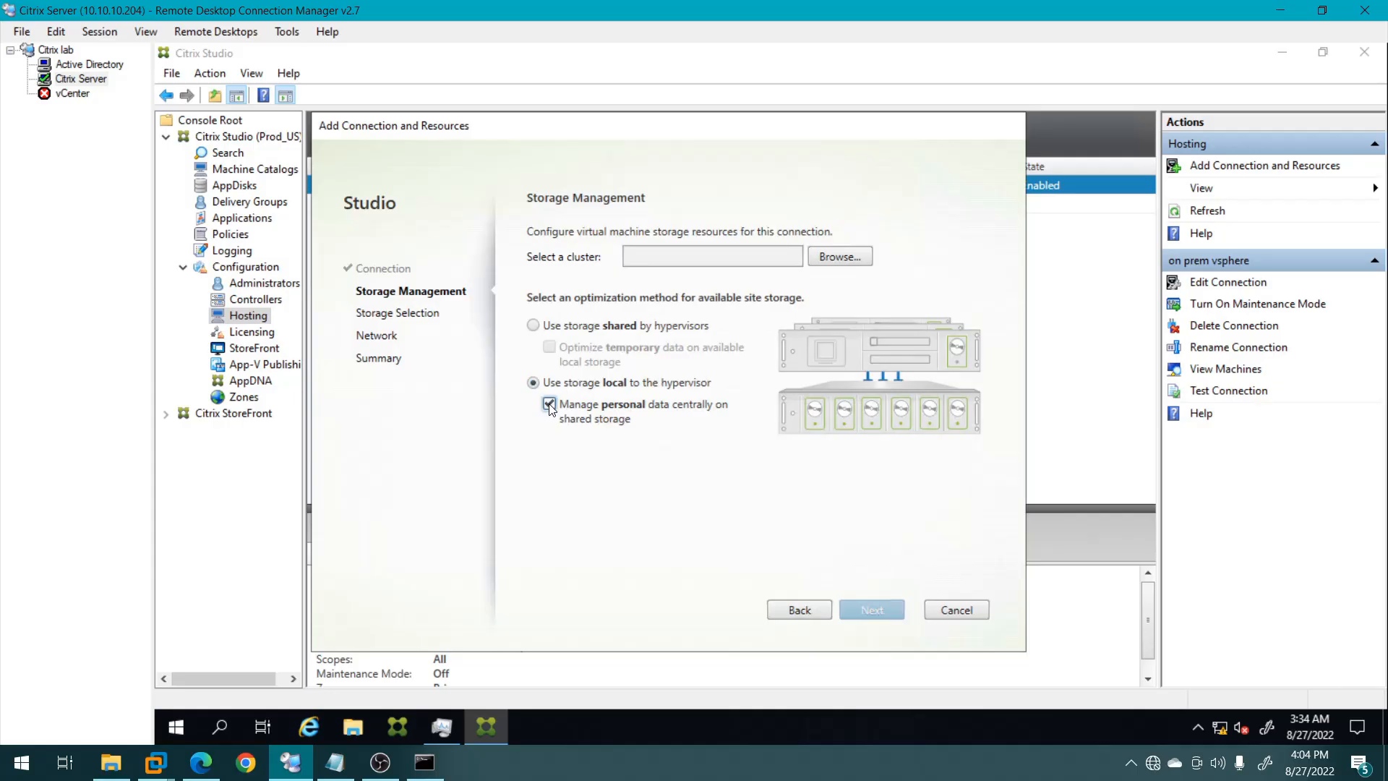
click(550, 404)
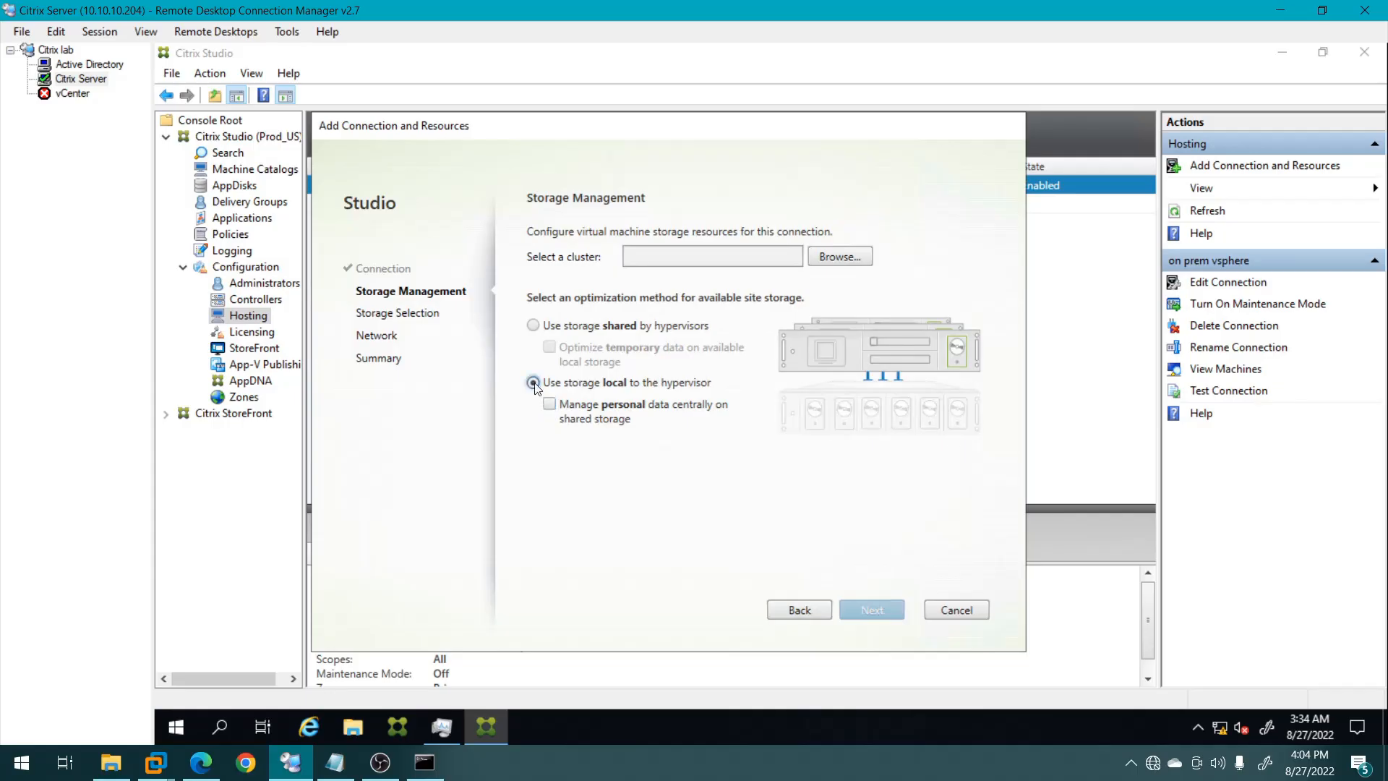
click(844, 260)
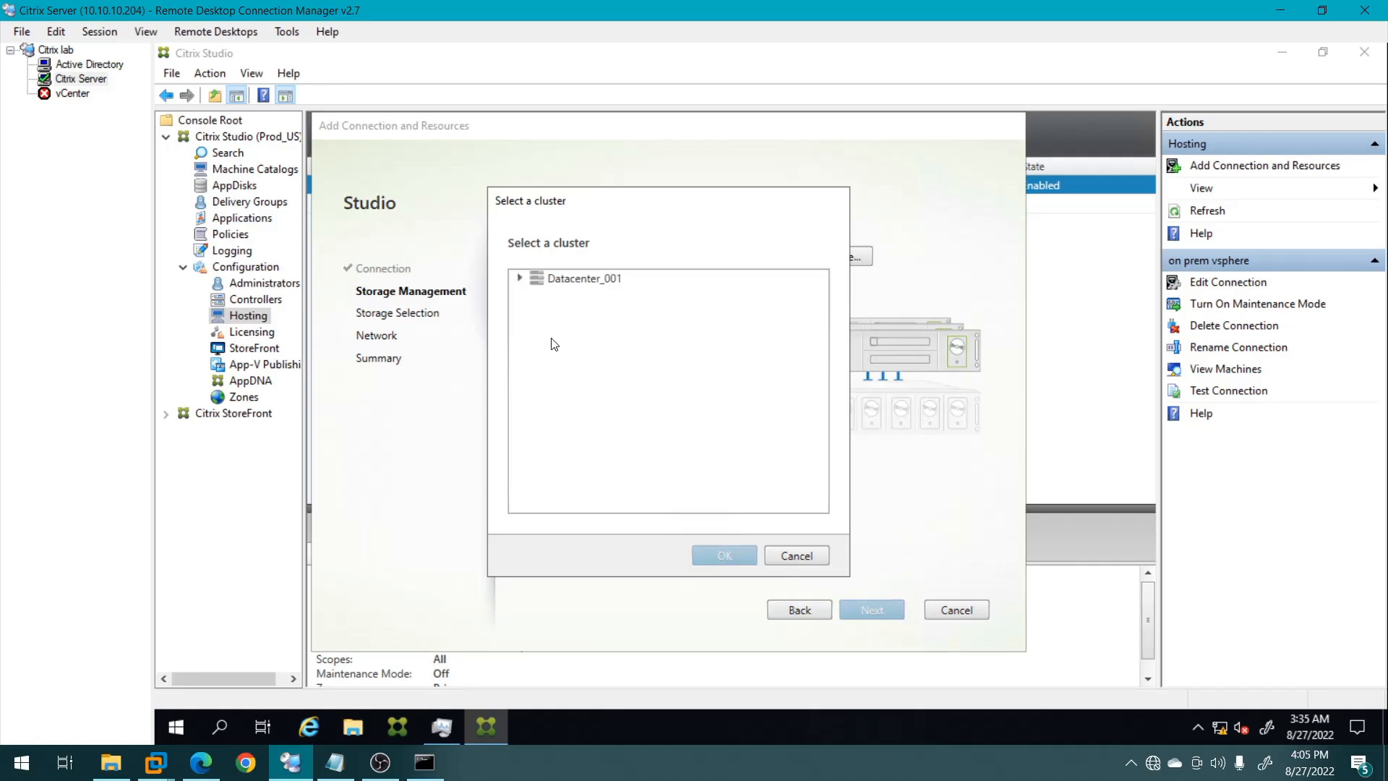
click(519, 279)
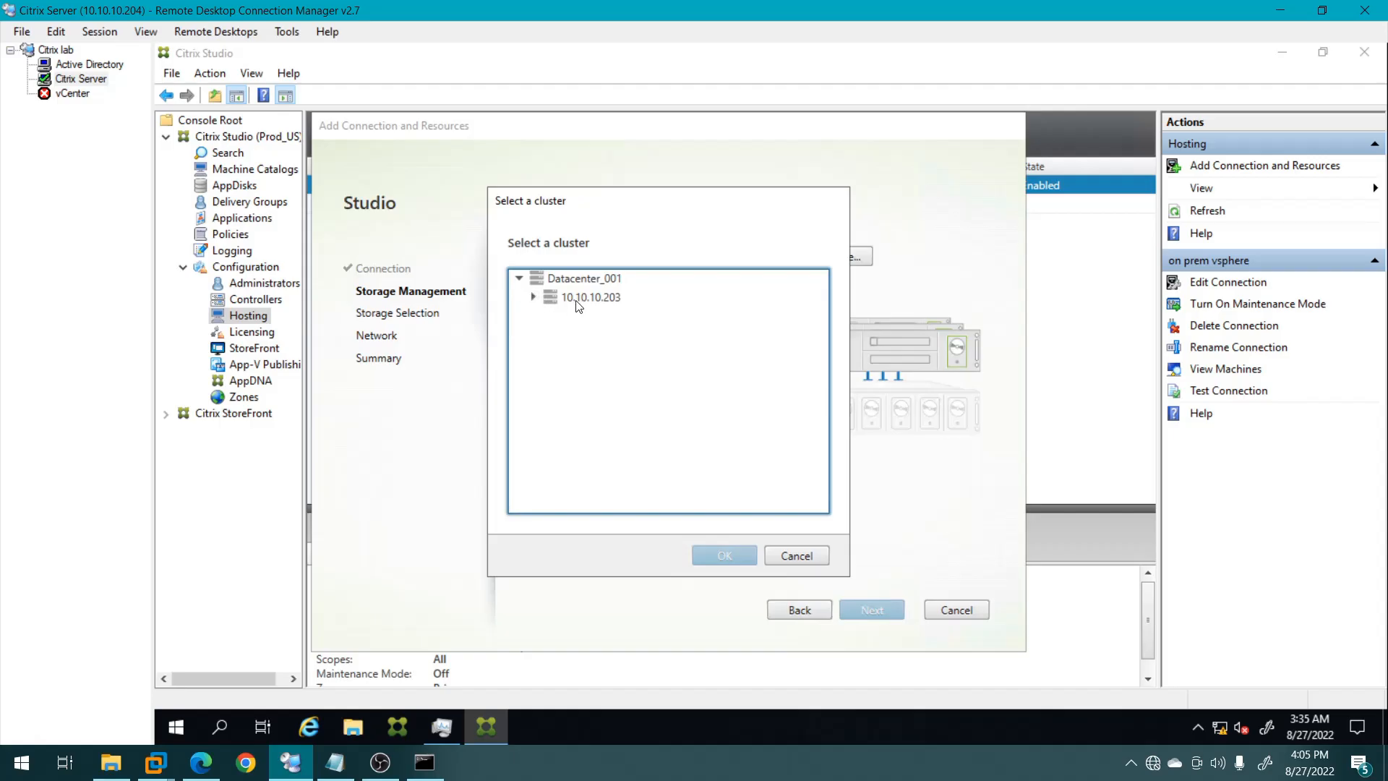
click(576, 301)
click(723, 556)
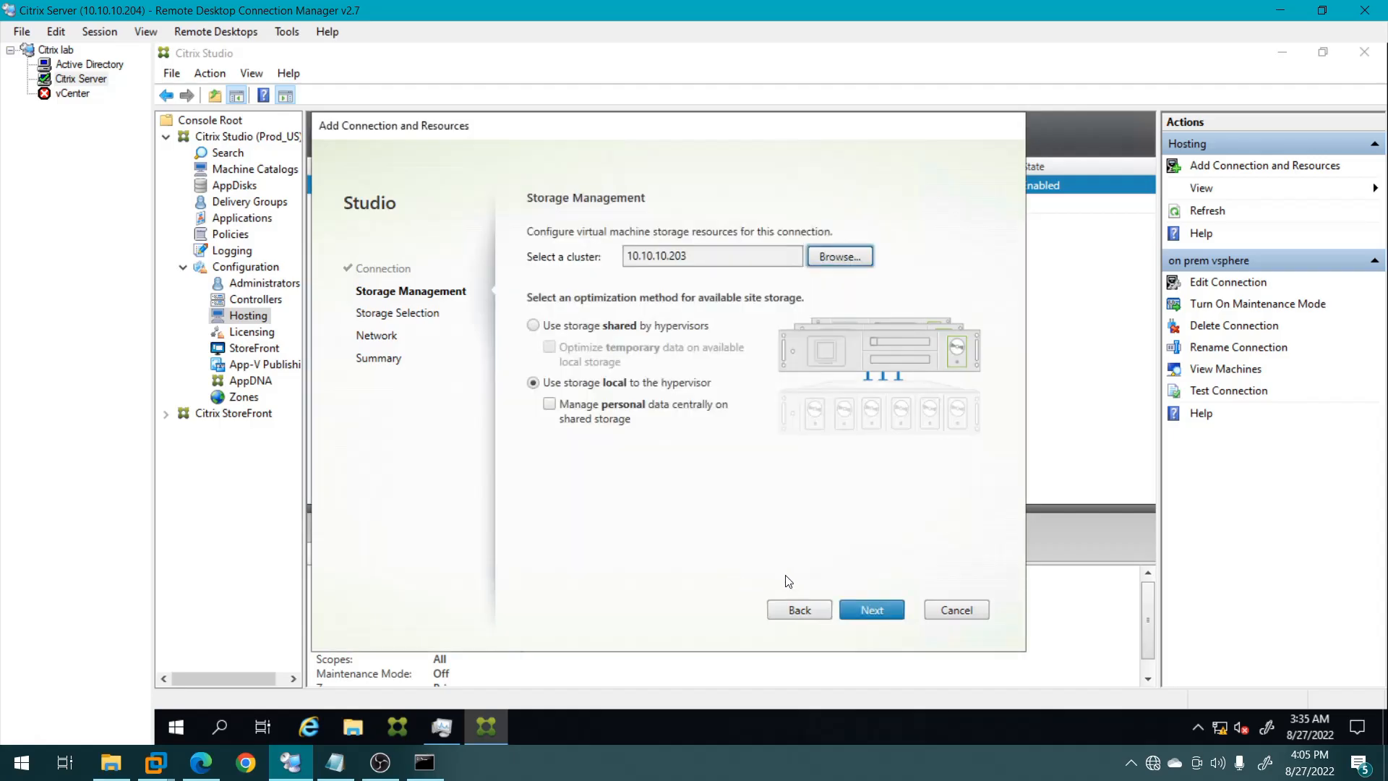
click(890, 616)
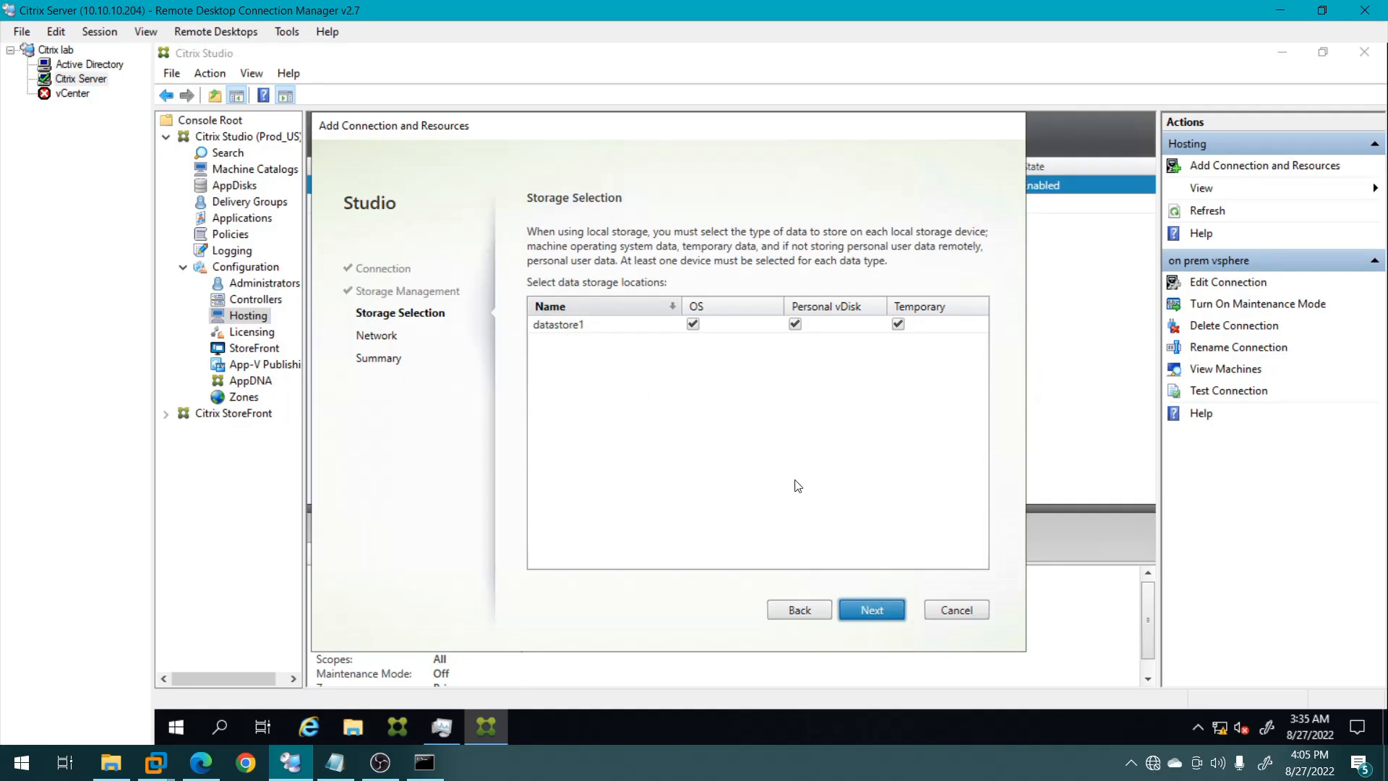
Keep datastore1, name the VM Network resources VMWare, and finish the wizard.
click(872, 610)
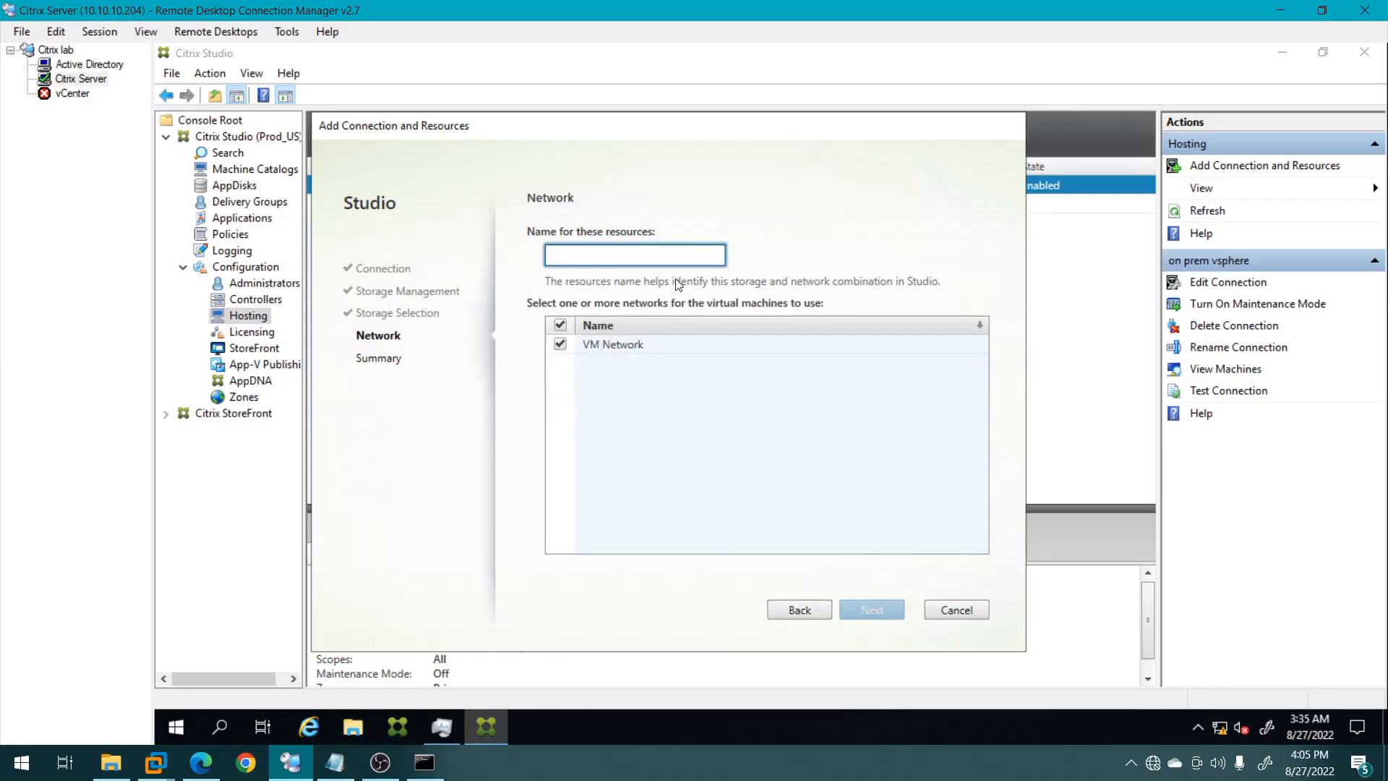
text(VMWare)
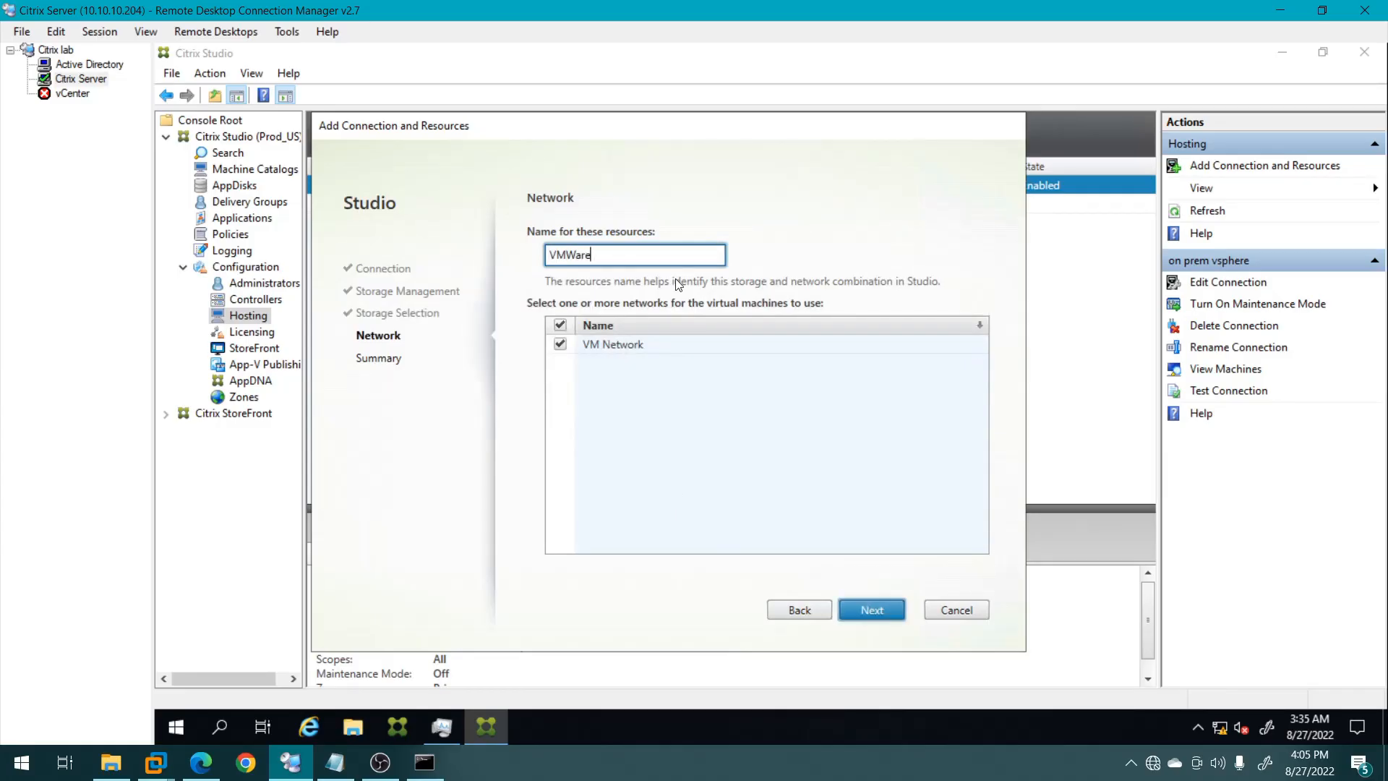
click(871, 610)
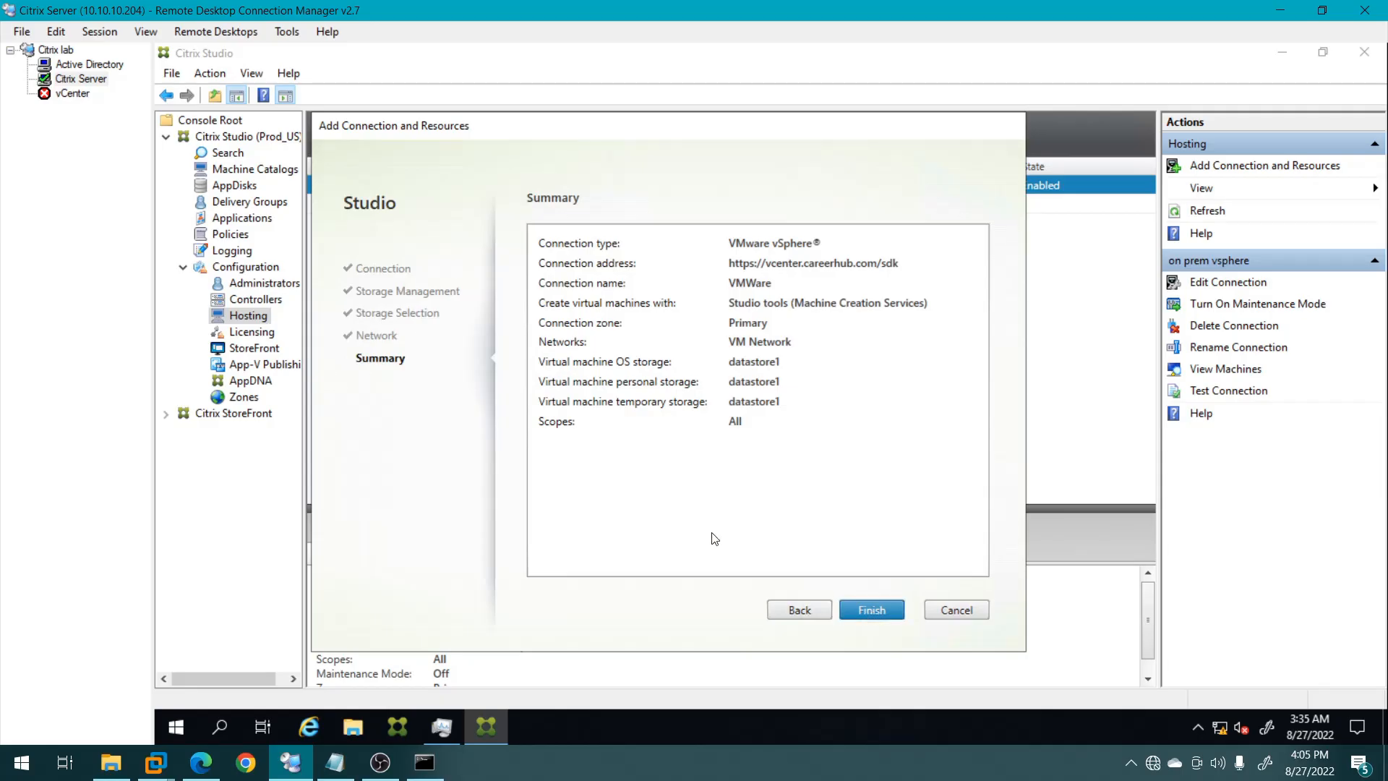
key(Return)
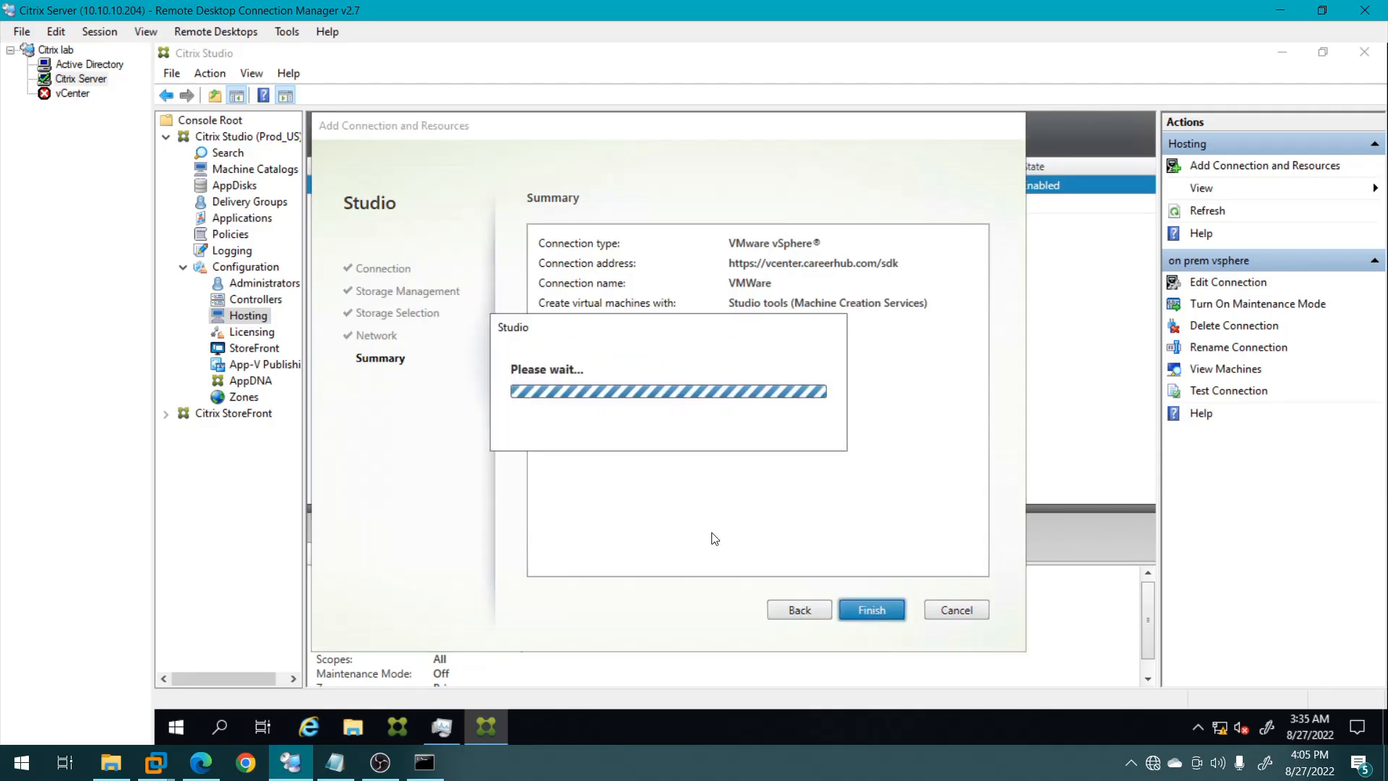